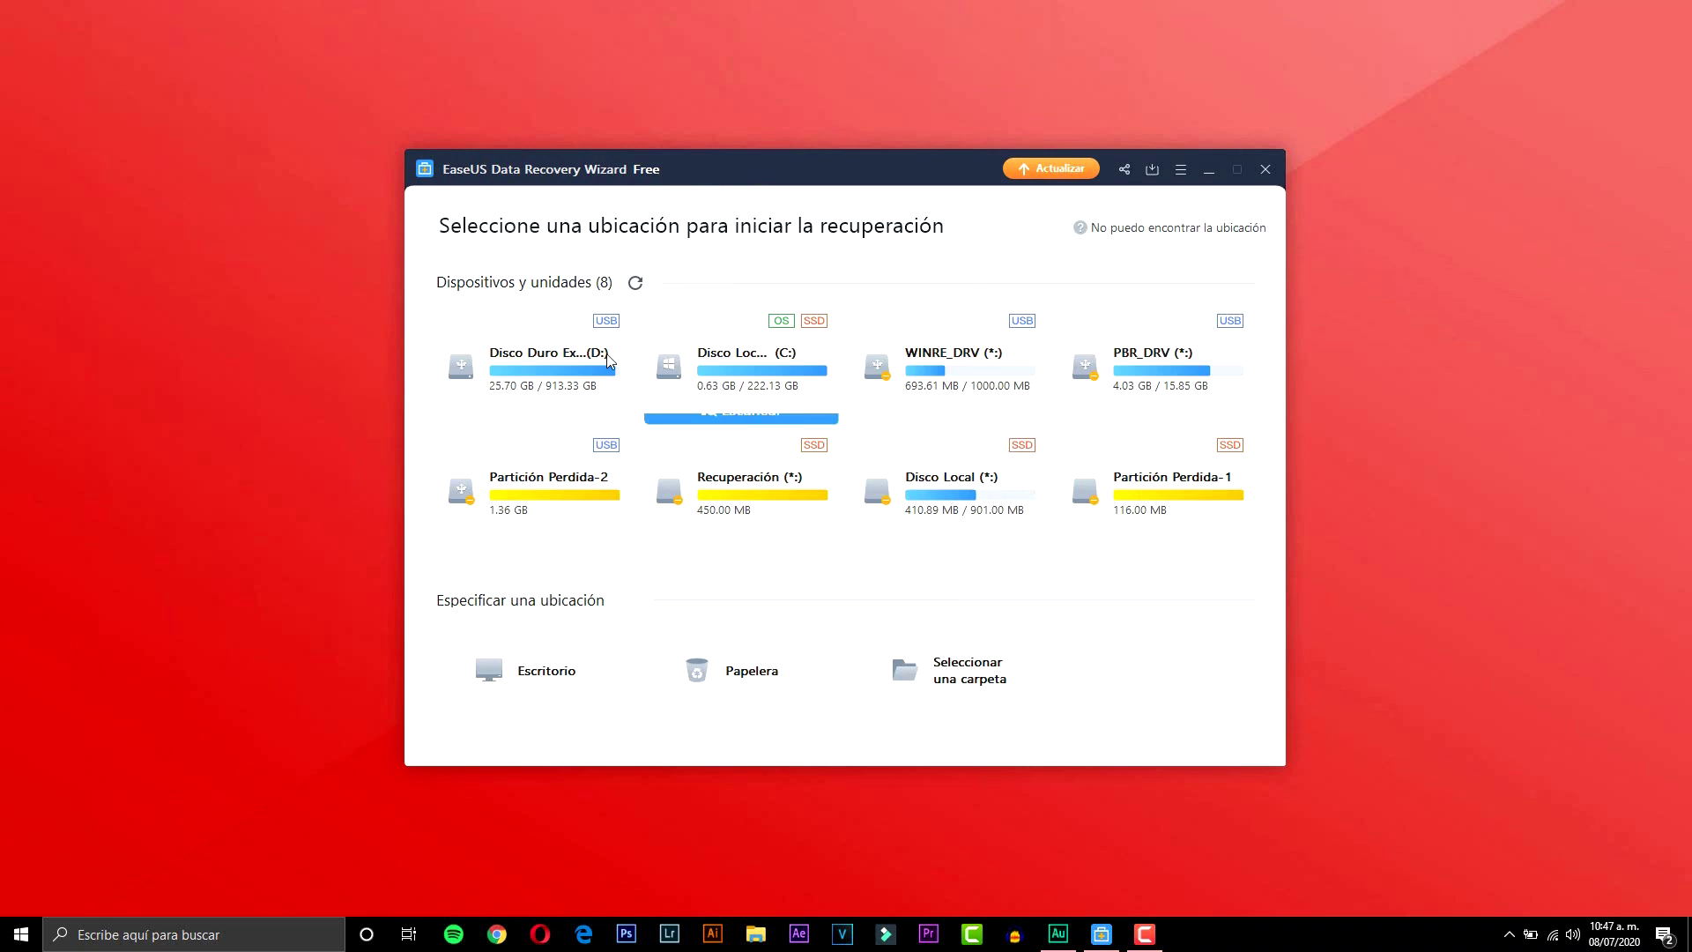
Close the file window showing the contents of the EOS_DIGITAL (F:) card.
left_click(558, 388)
mouse_move(771, 363)
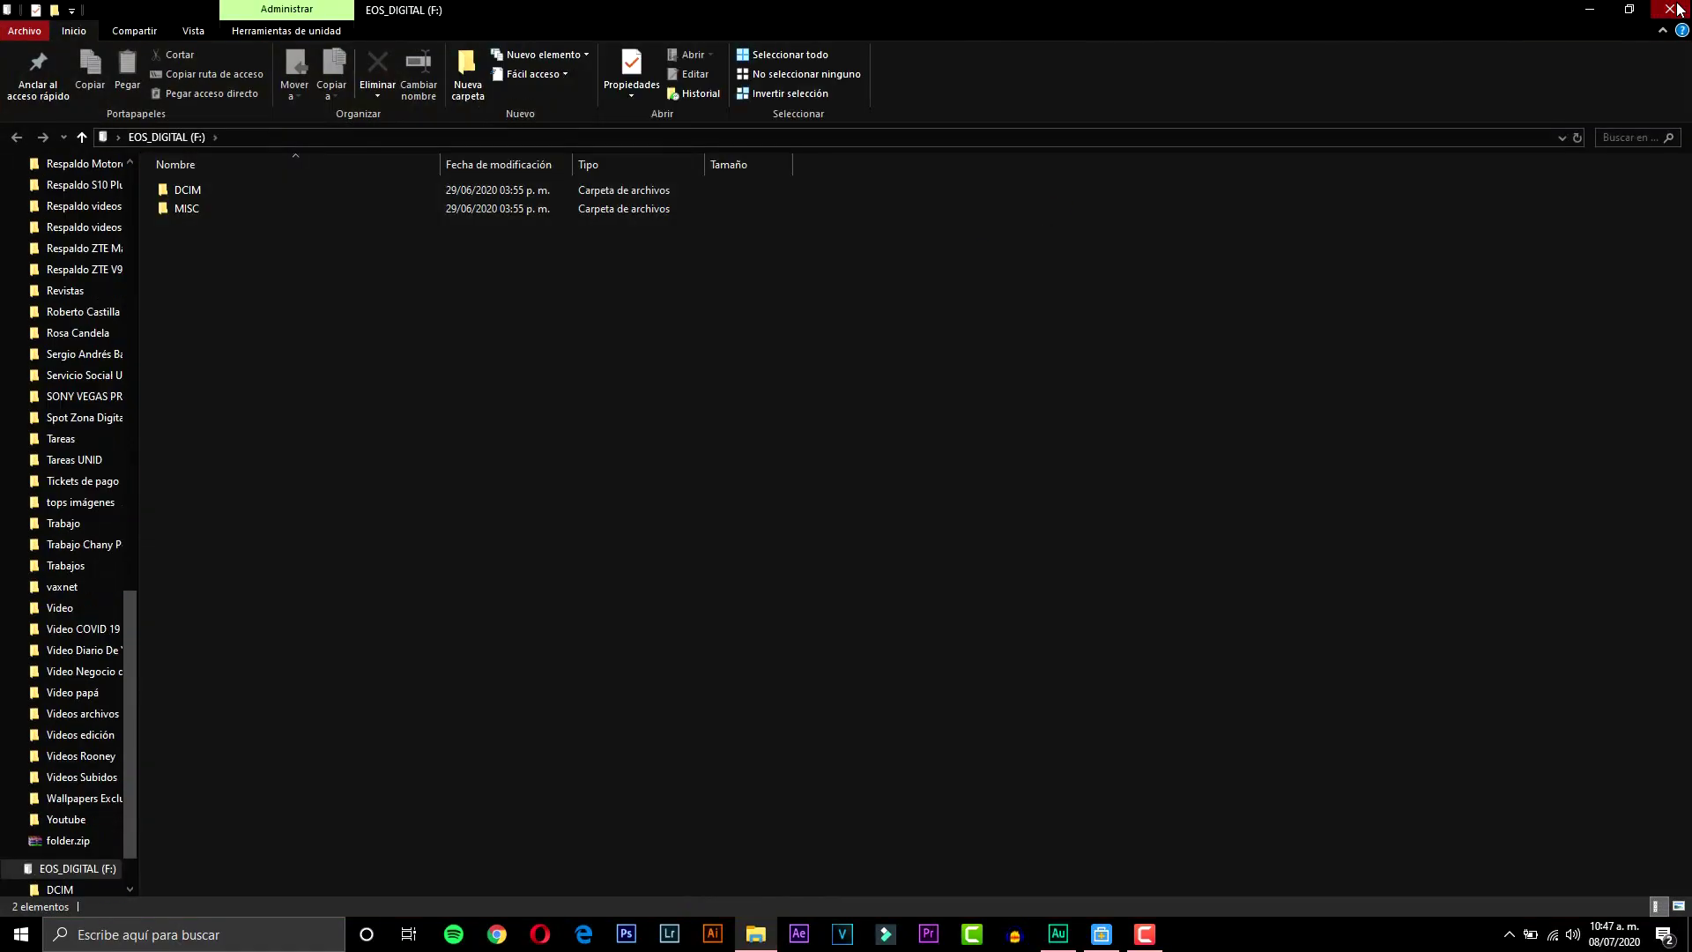
left_click(1671, 9)
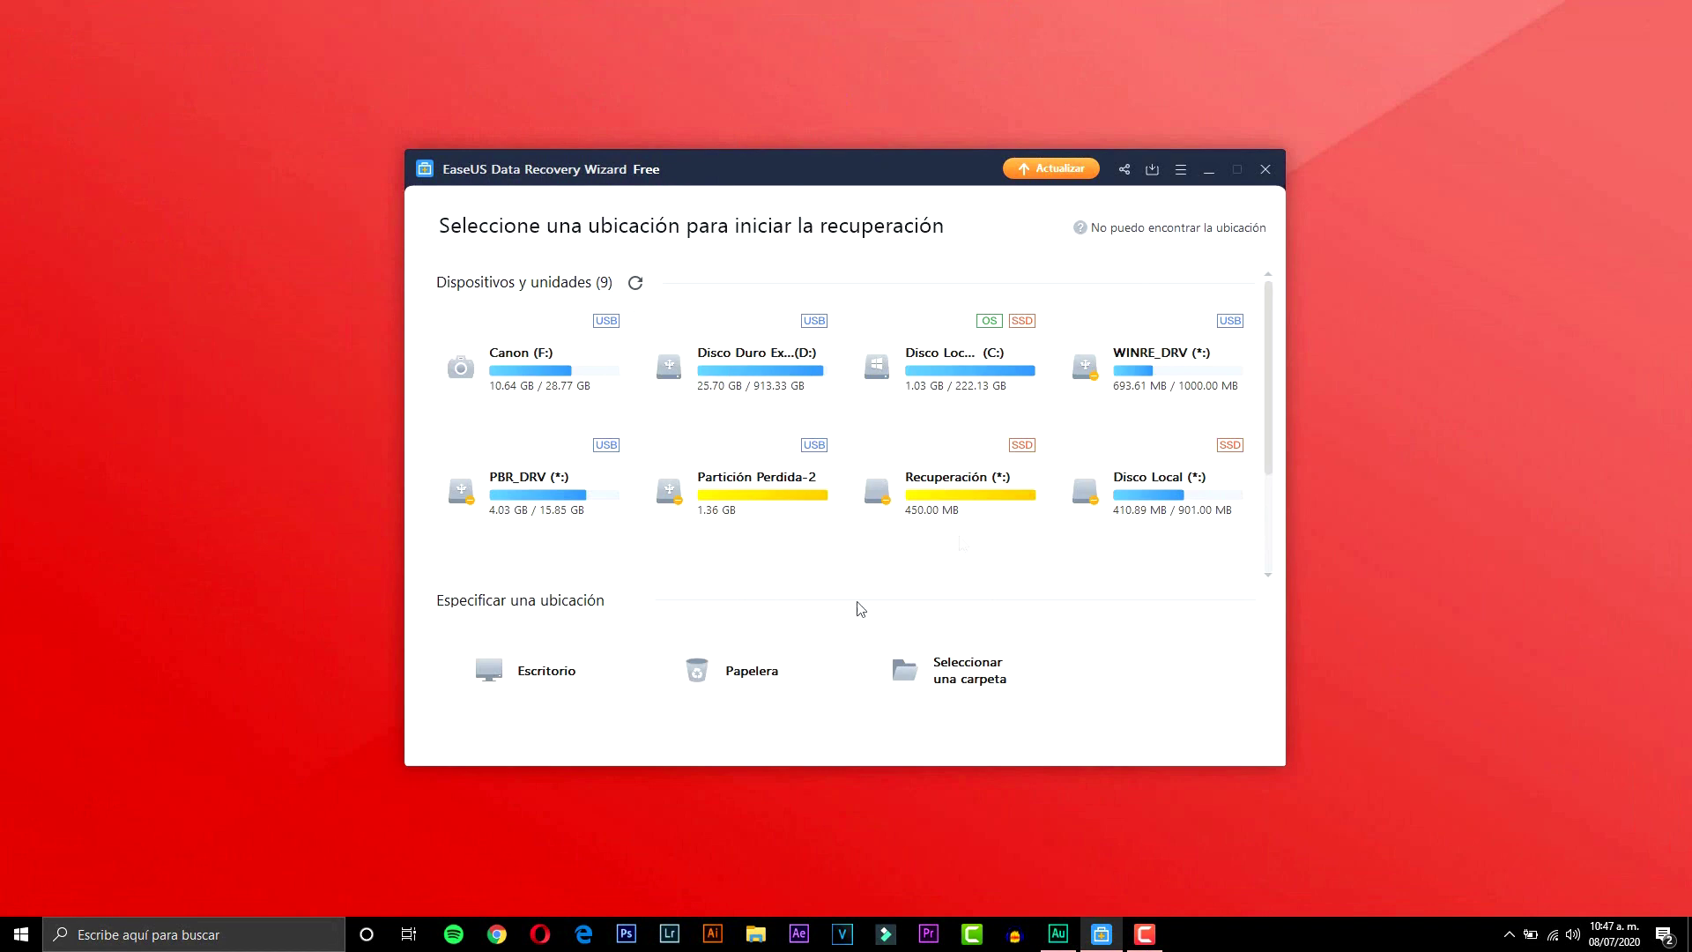
Start a recovery scan of the Canon (F:) drive.
mouse_move(509, 360)
mouse_move(560, 352)
mouse_move(534, 669)
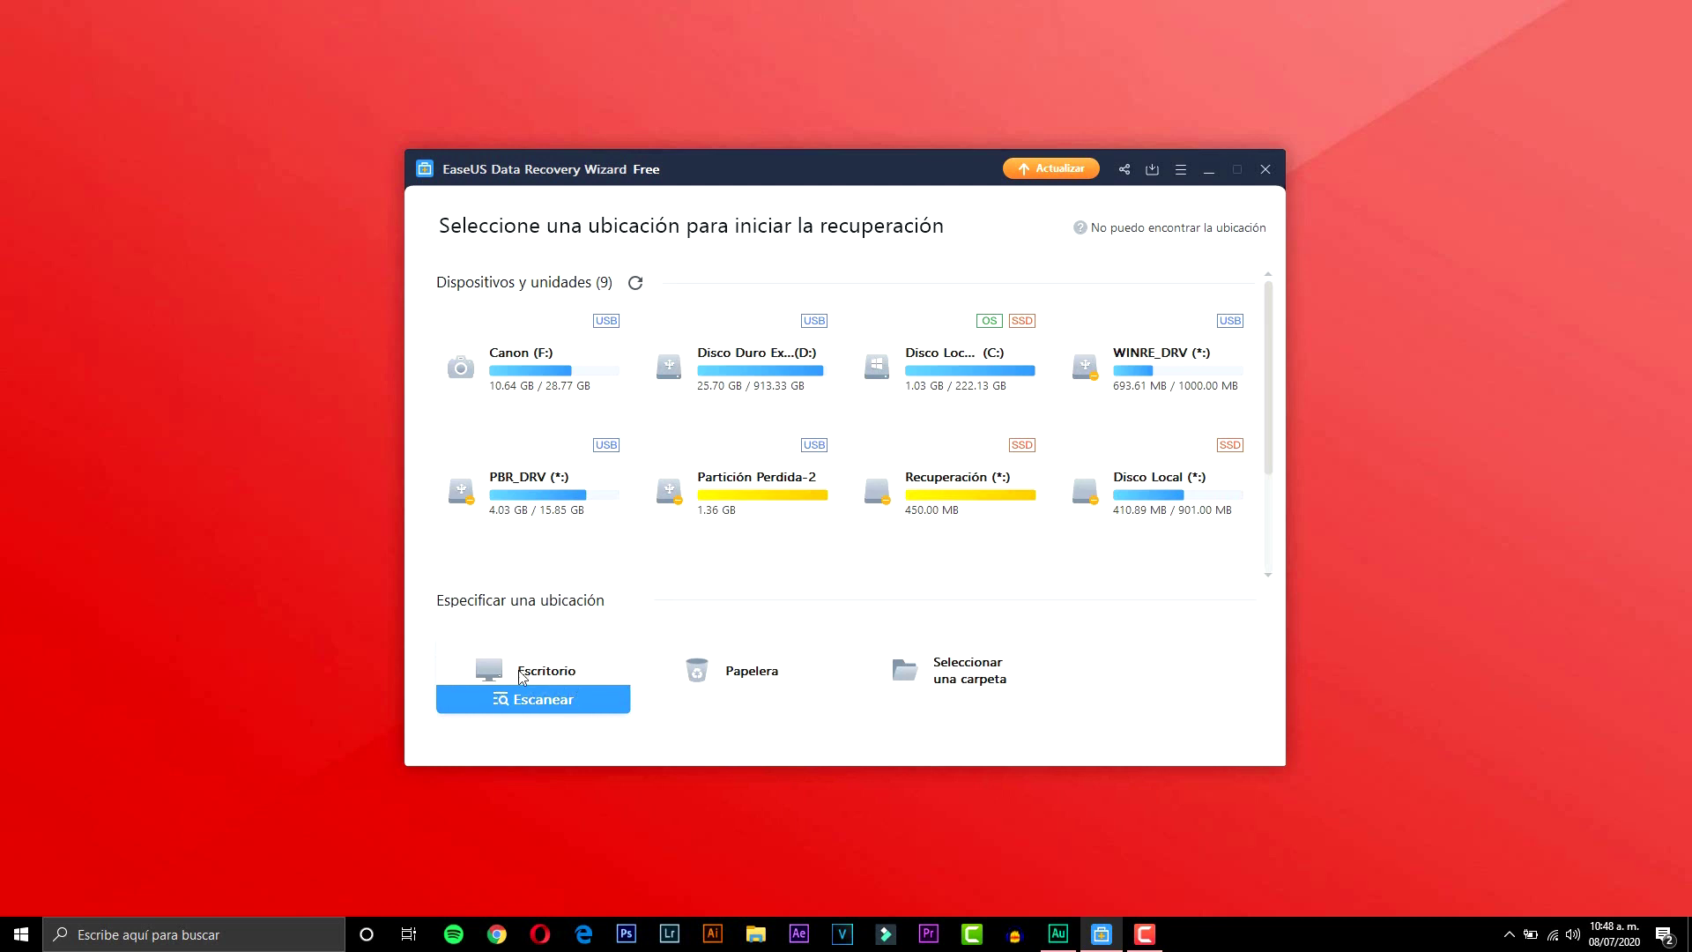
mouse_move(760, 697)
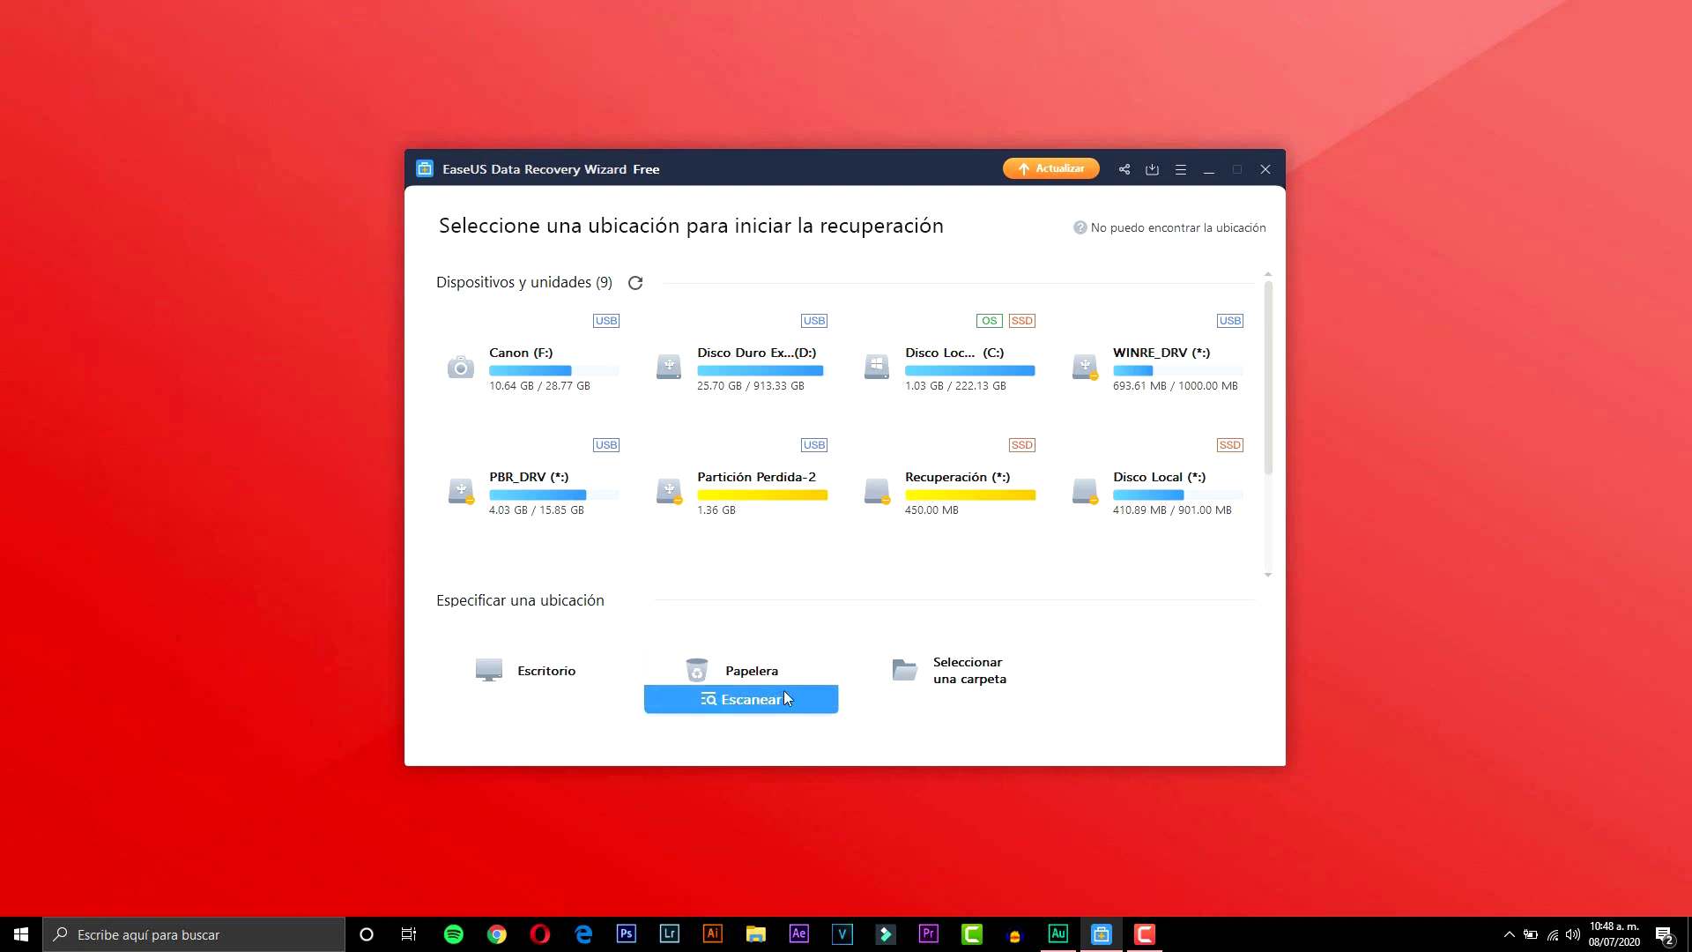
left_click(966, 687)
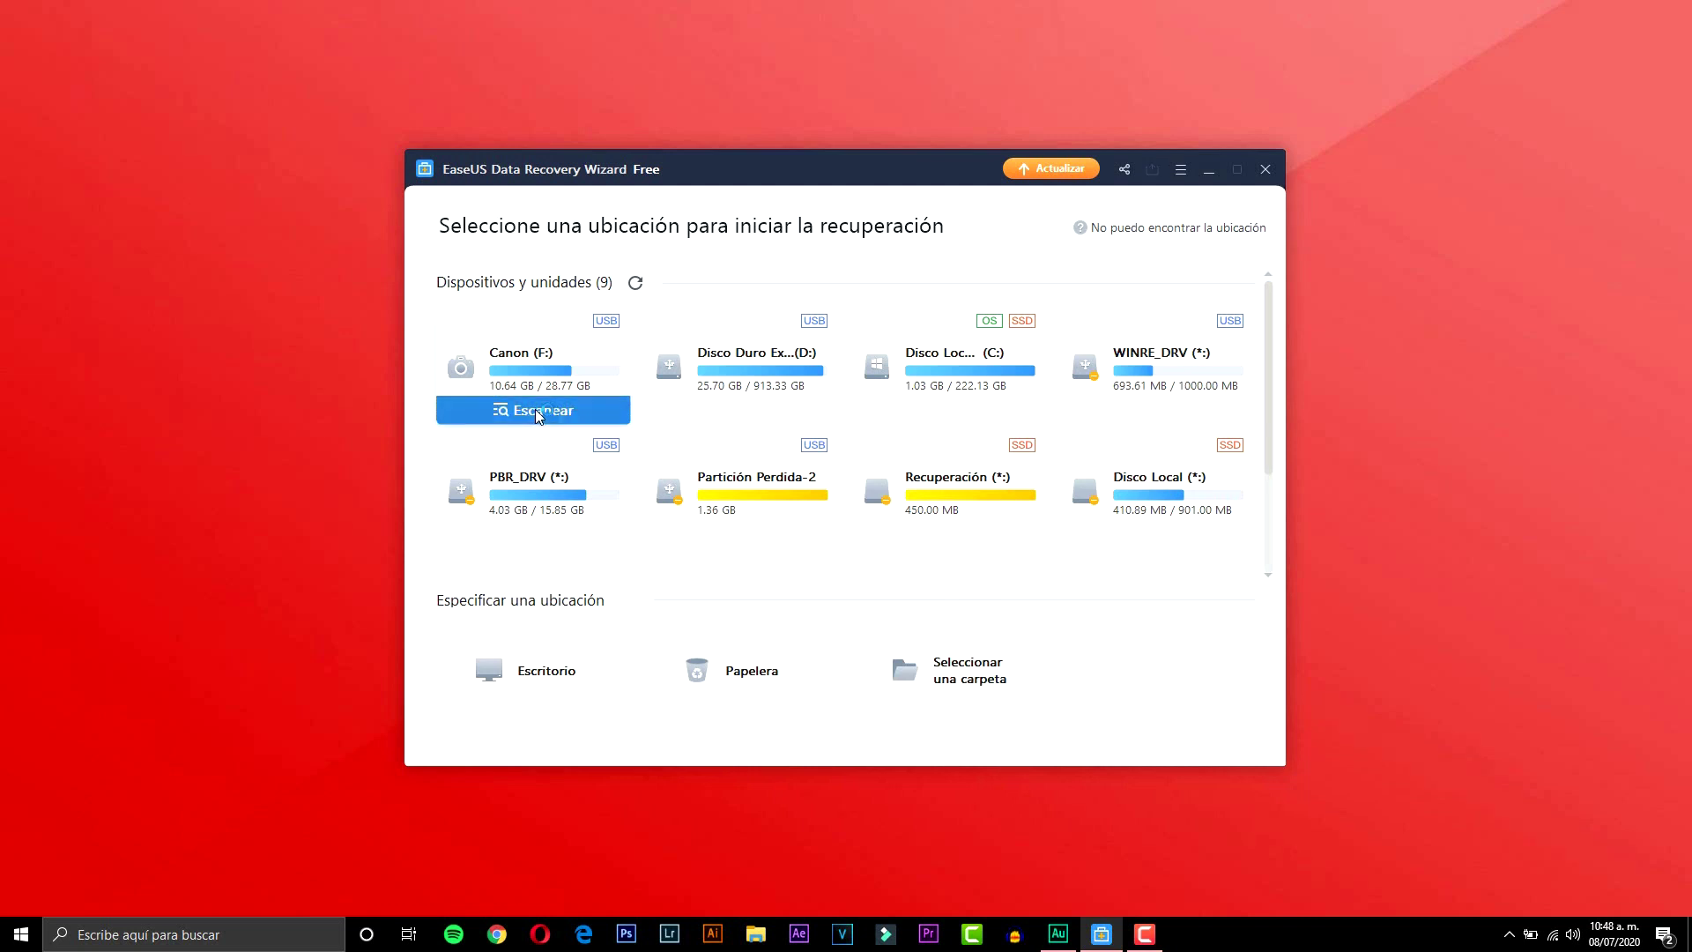
left_click(536, 409)
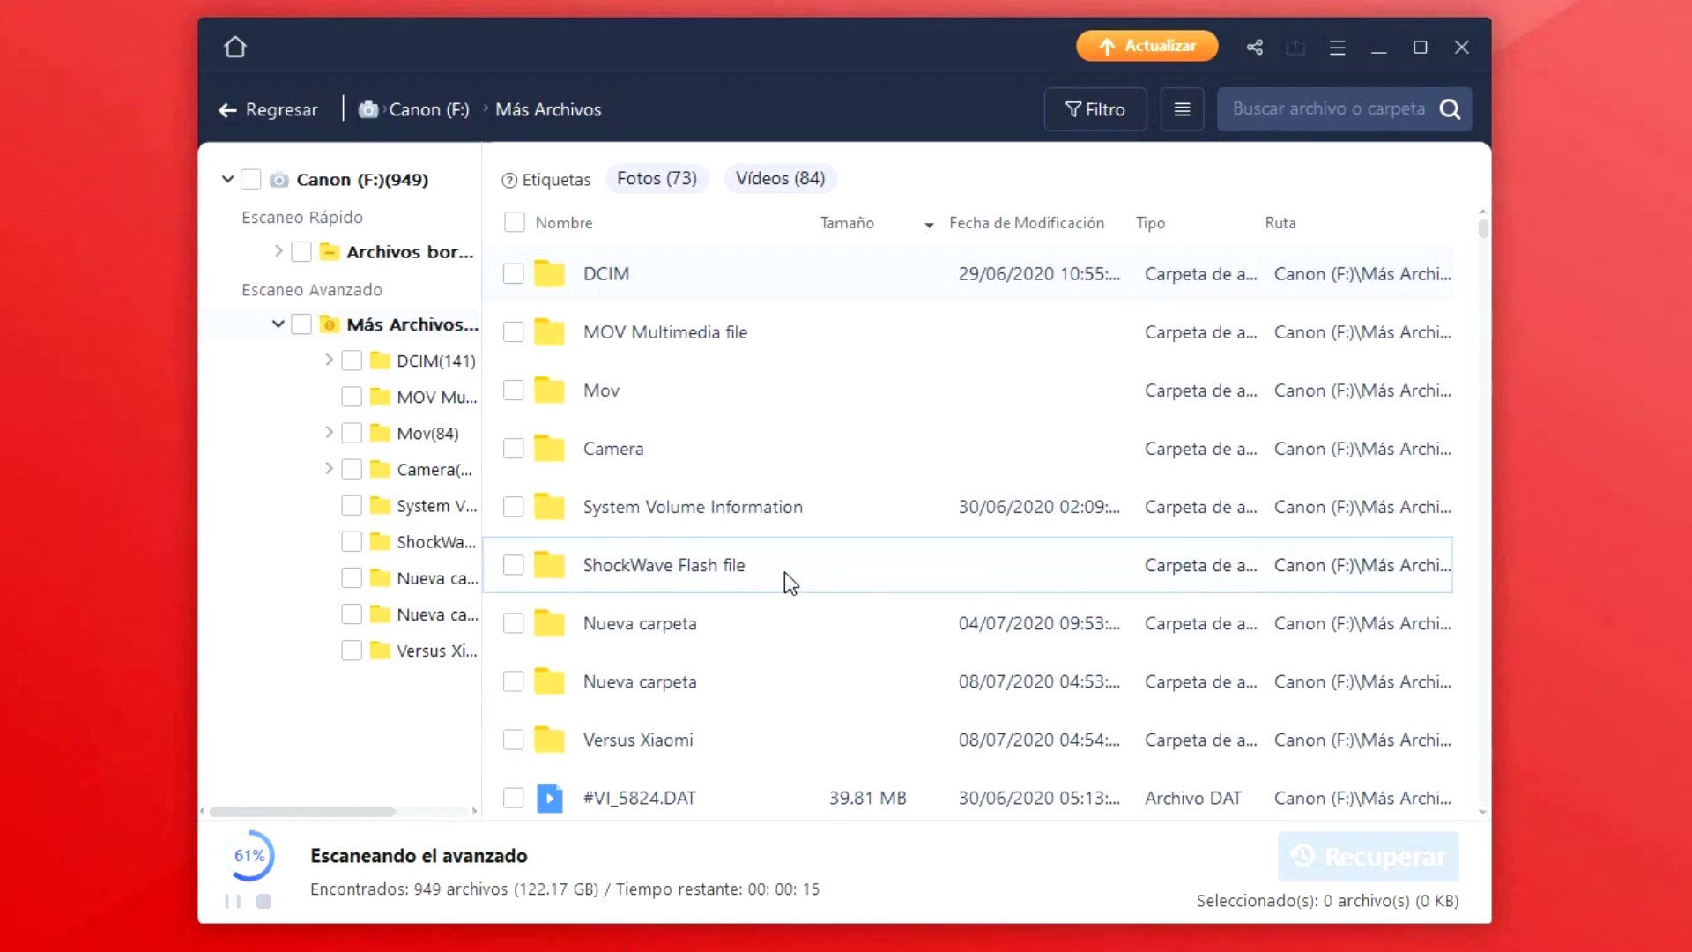
Examine the photos and videos found in the Más Archivos scan results, including their sizes, dates and types.
scroll(784, 572, "down", 15)
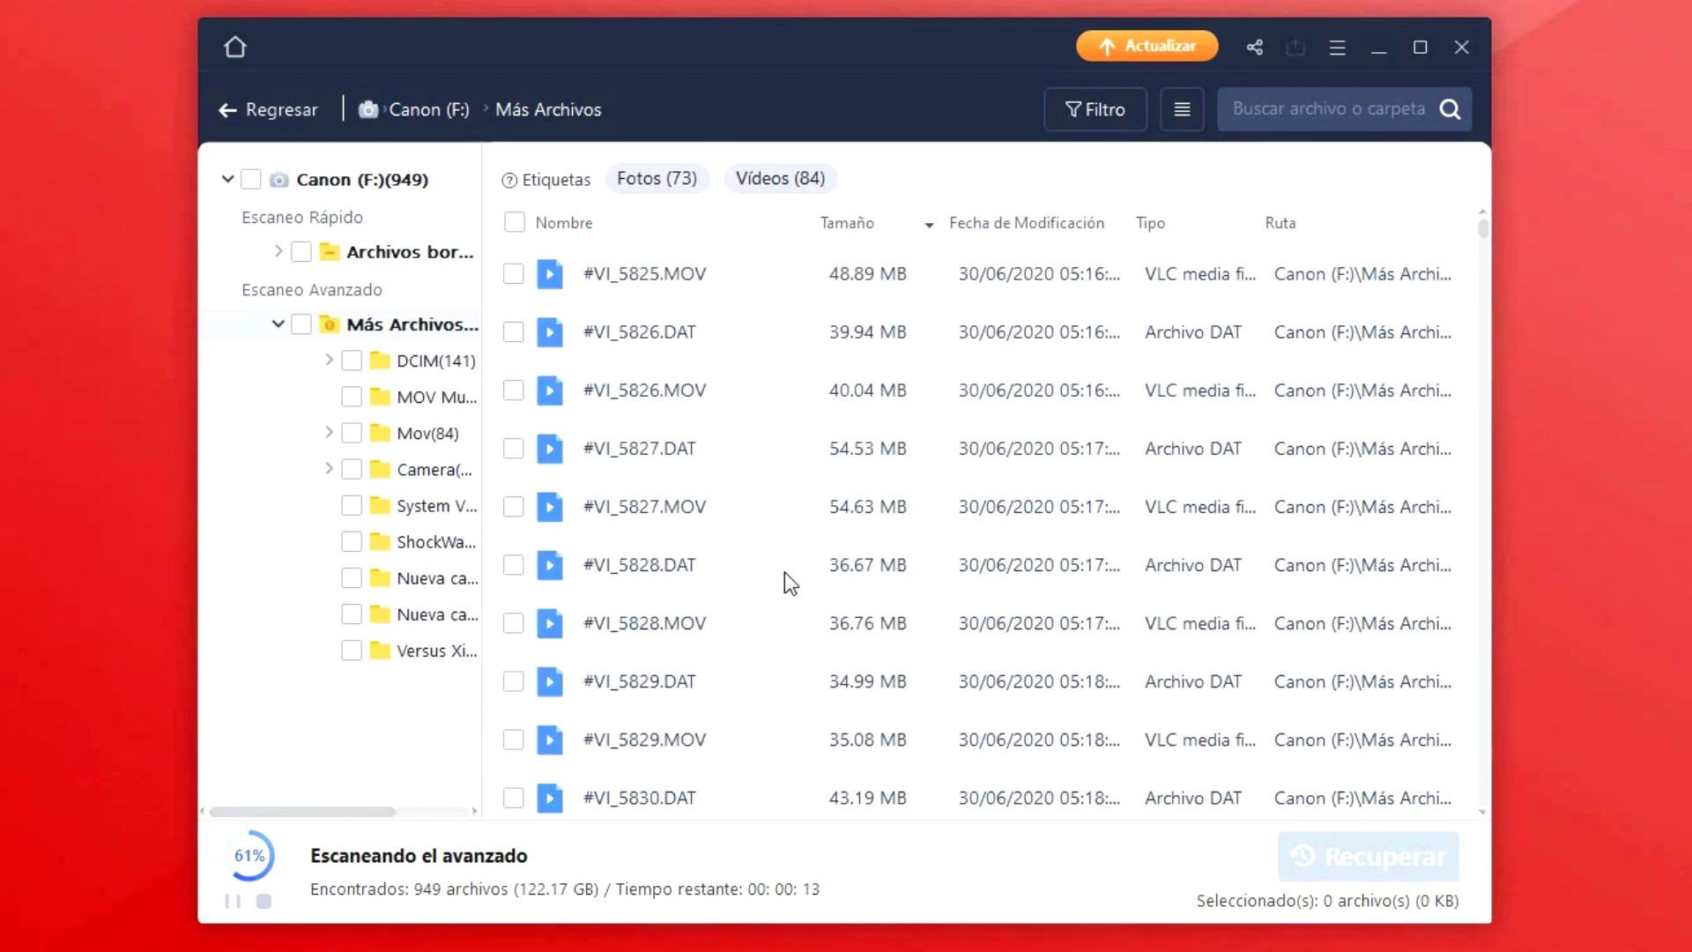
scroll(784, 573, "down", 20)
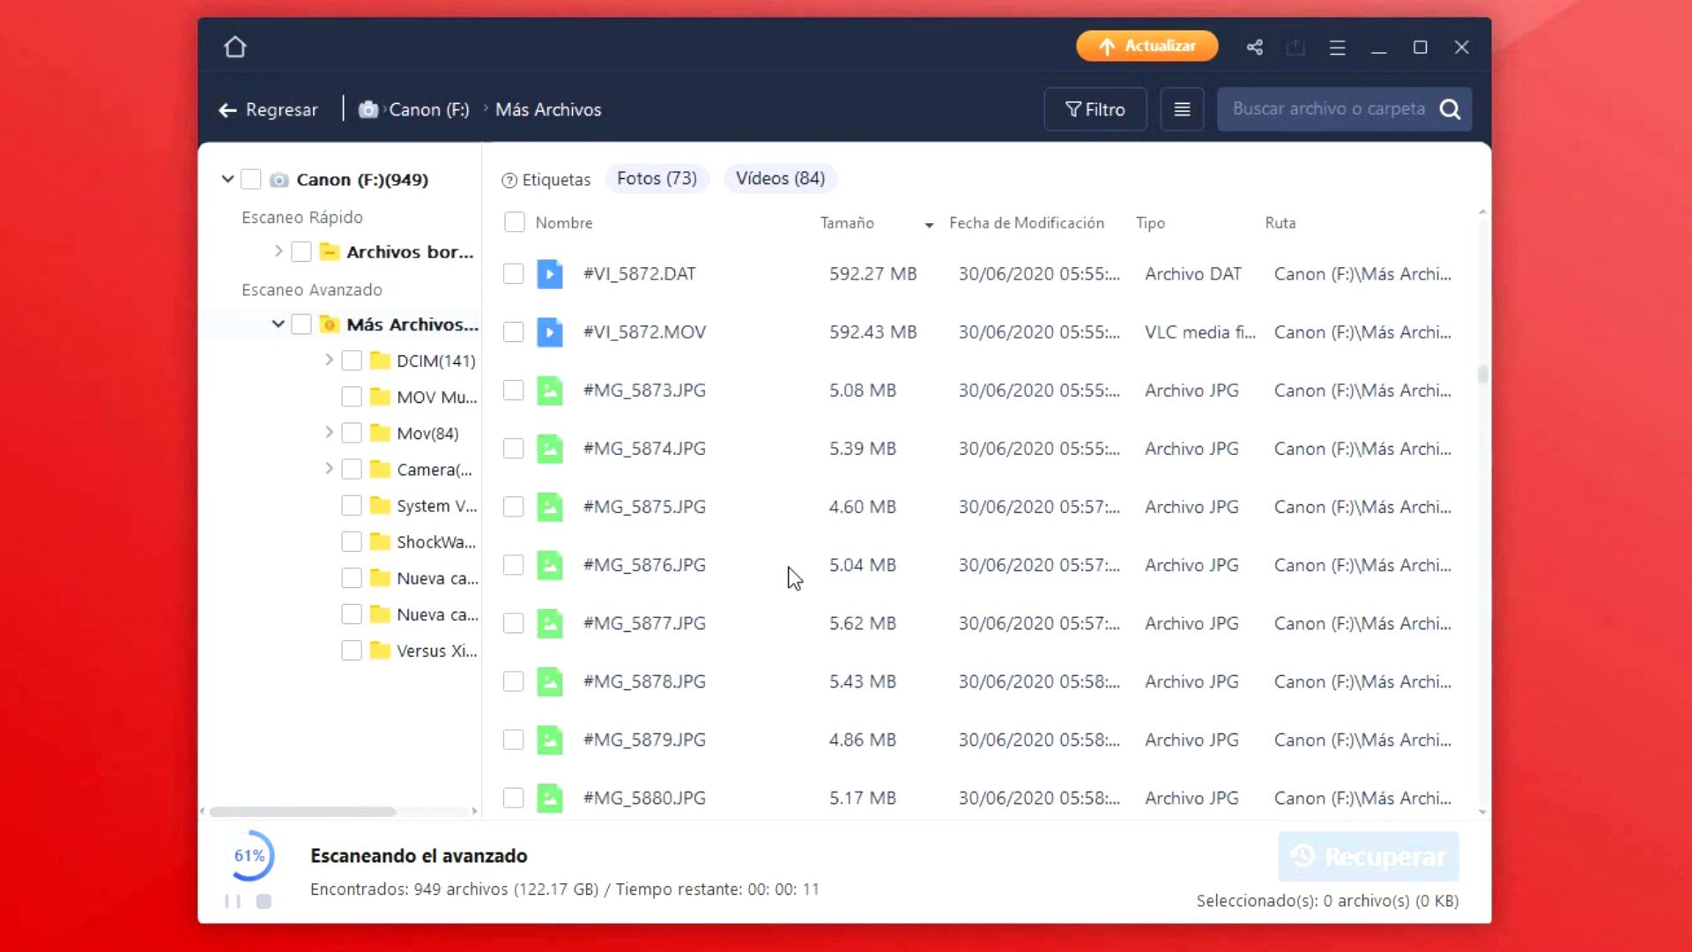
scroll(793, 577, "down", 20)
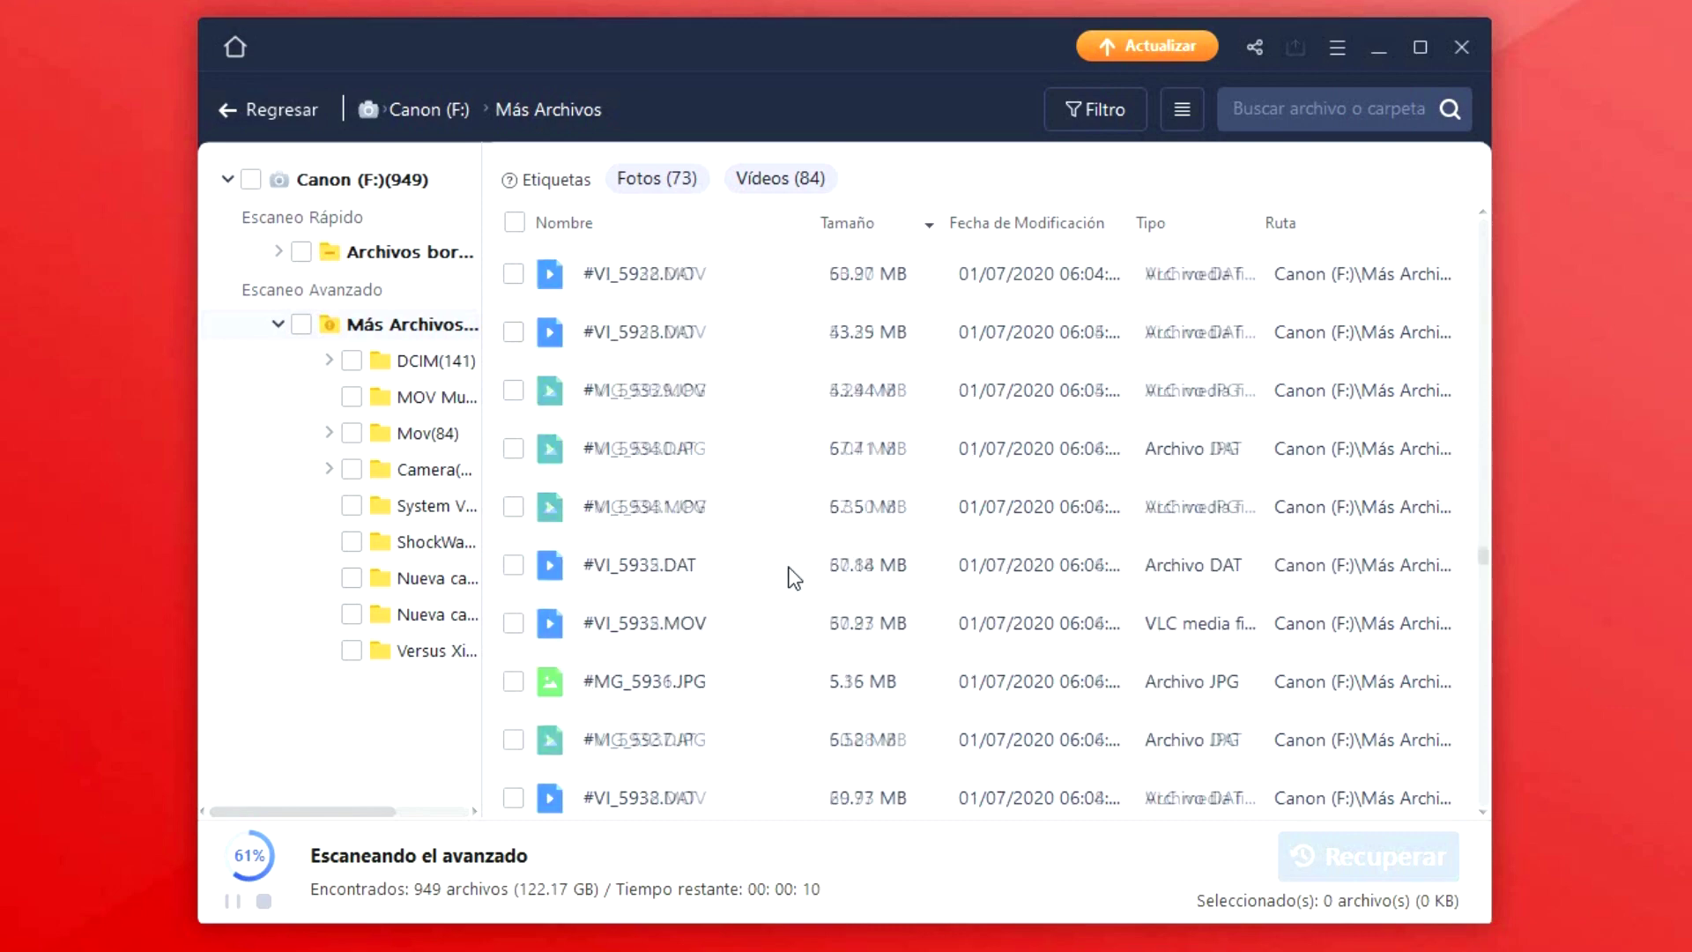
scroll(793, 574, "down", 10)
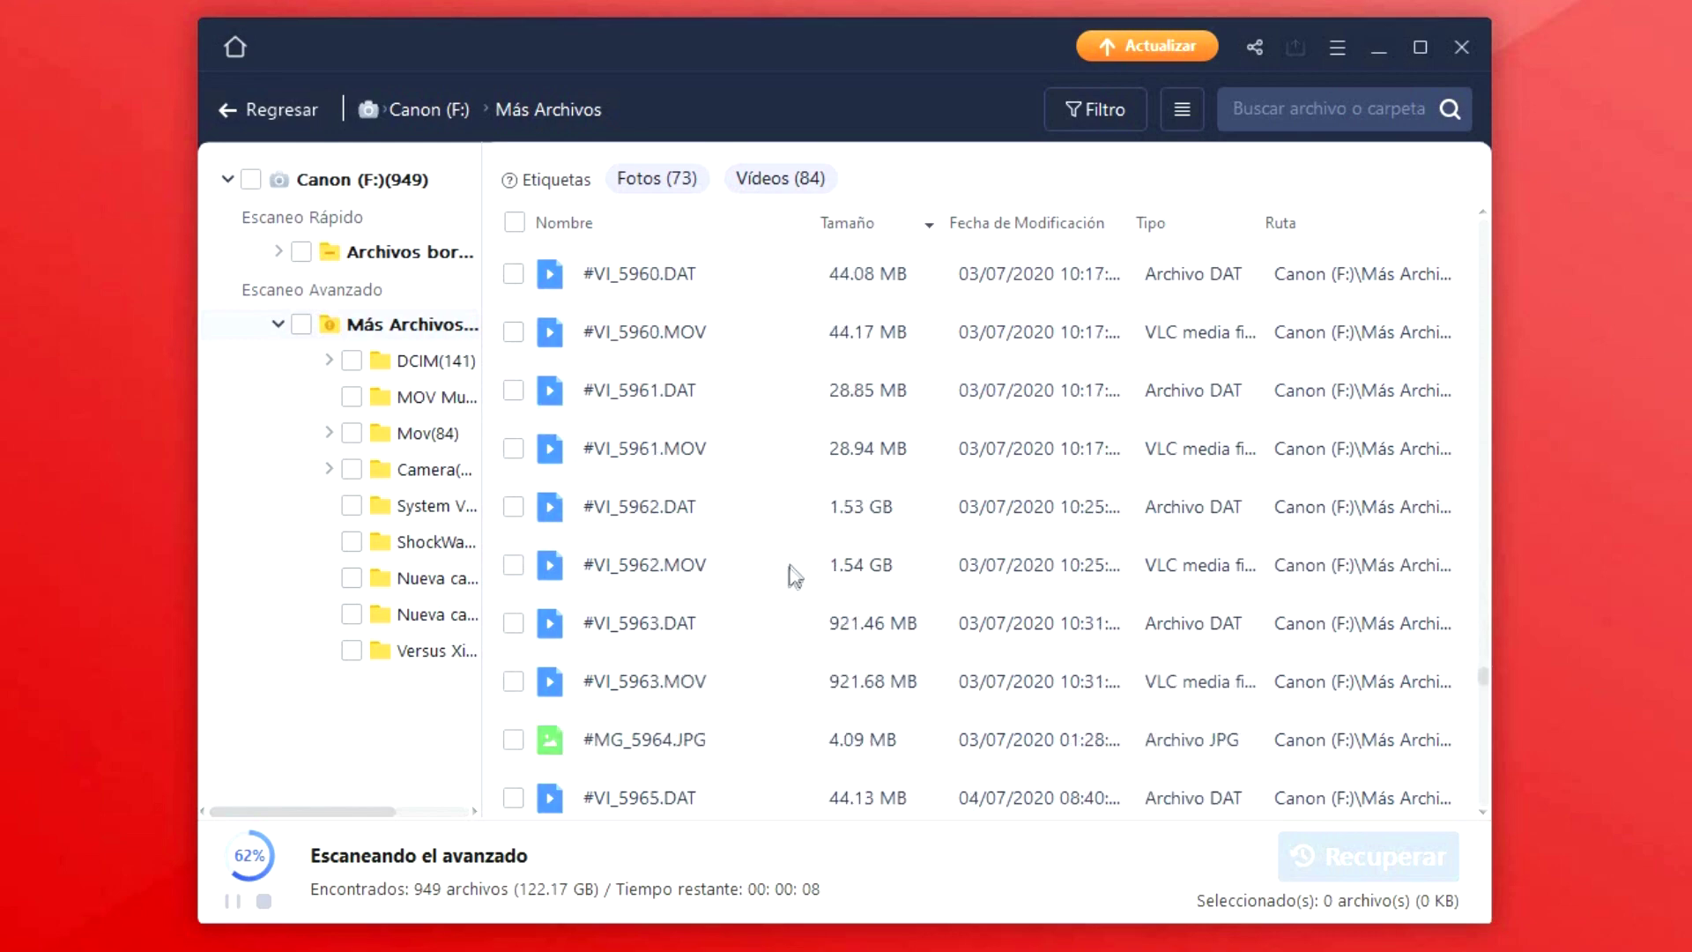
scroll(781, 475, "up", 2)
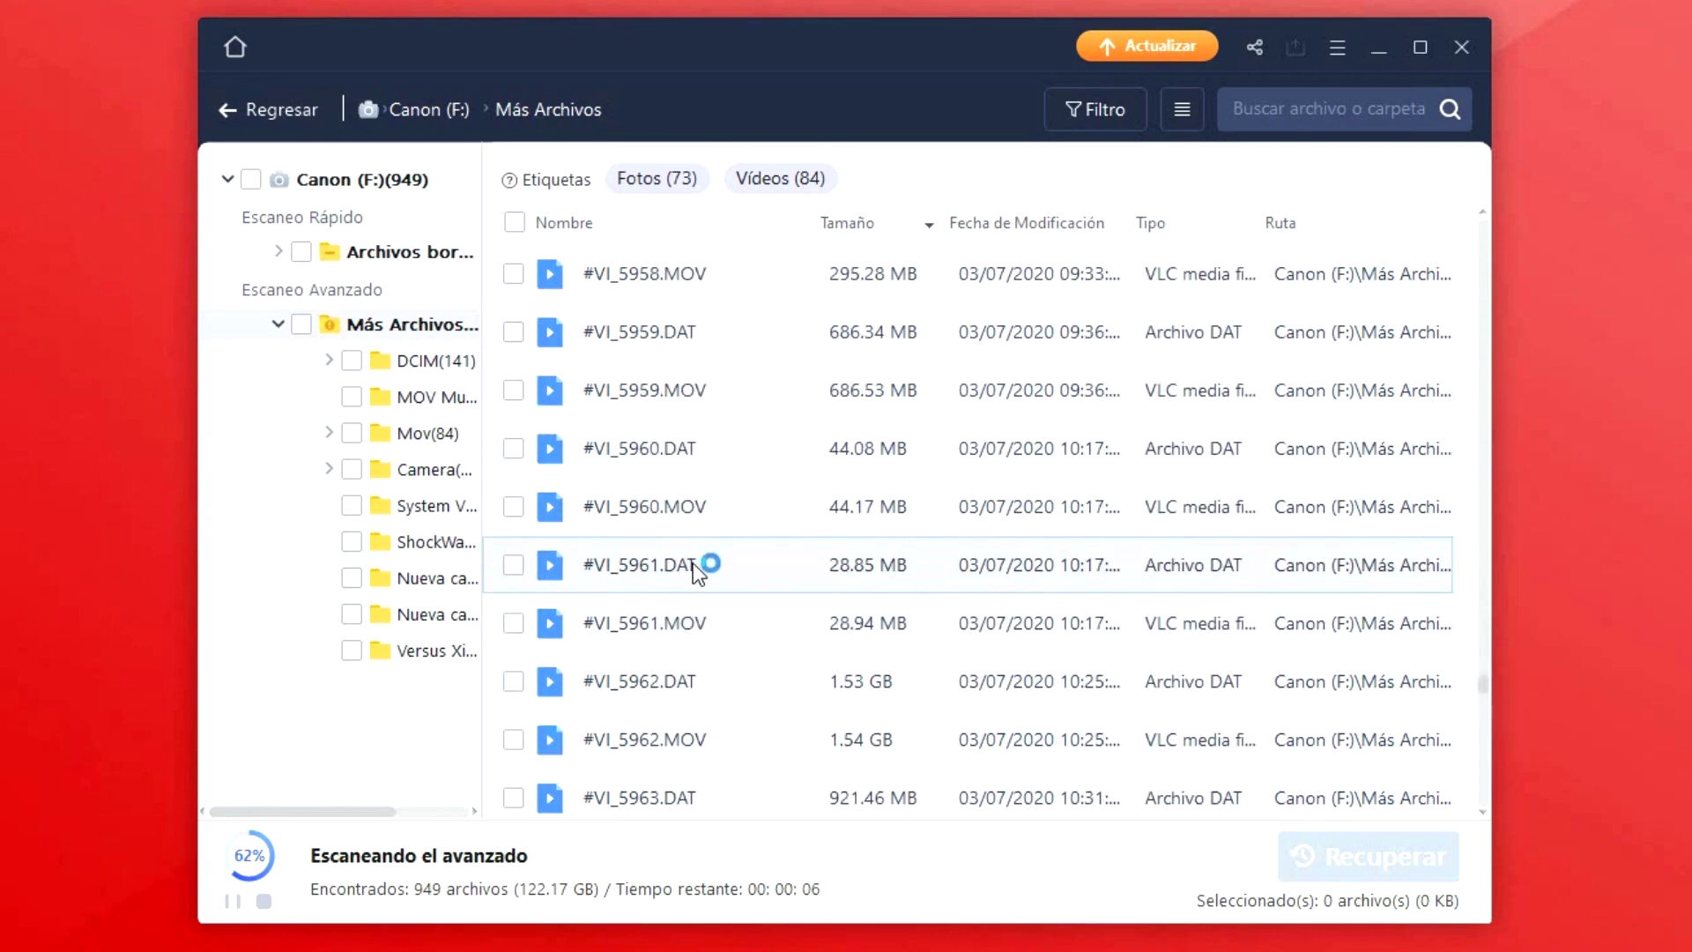
scroll(702, 626, "down", 3)
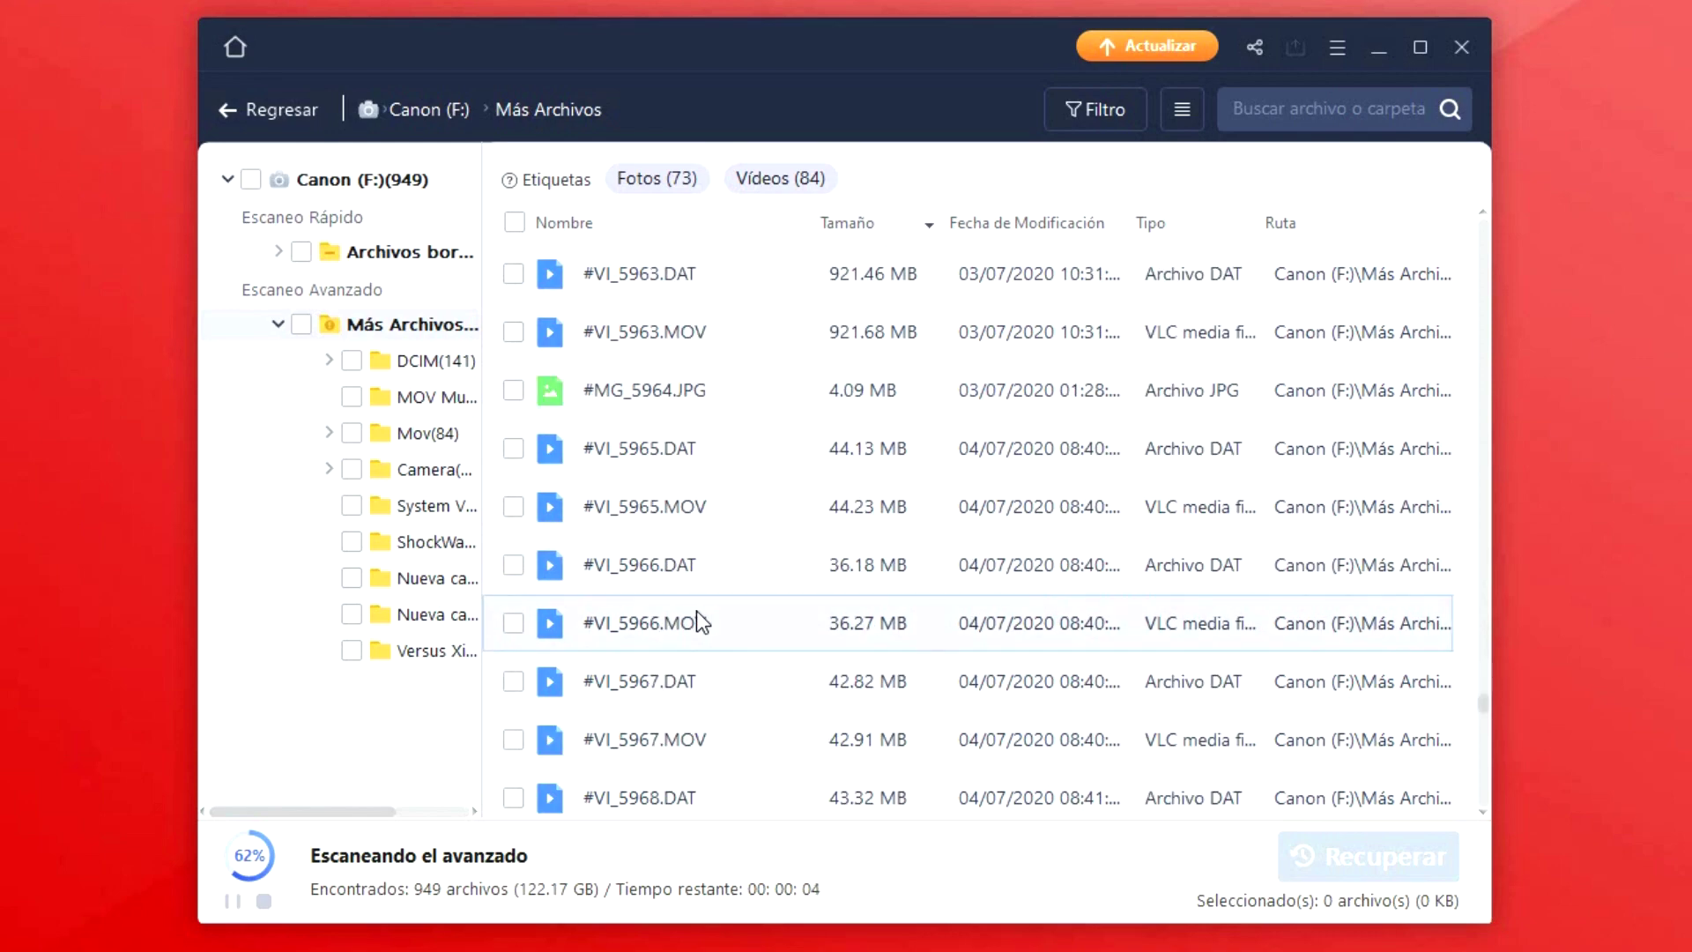
scroll(701, 621, "down", 4)
scroll(701, 619, "down", 10)
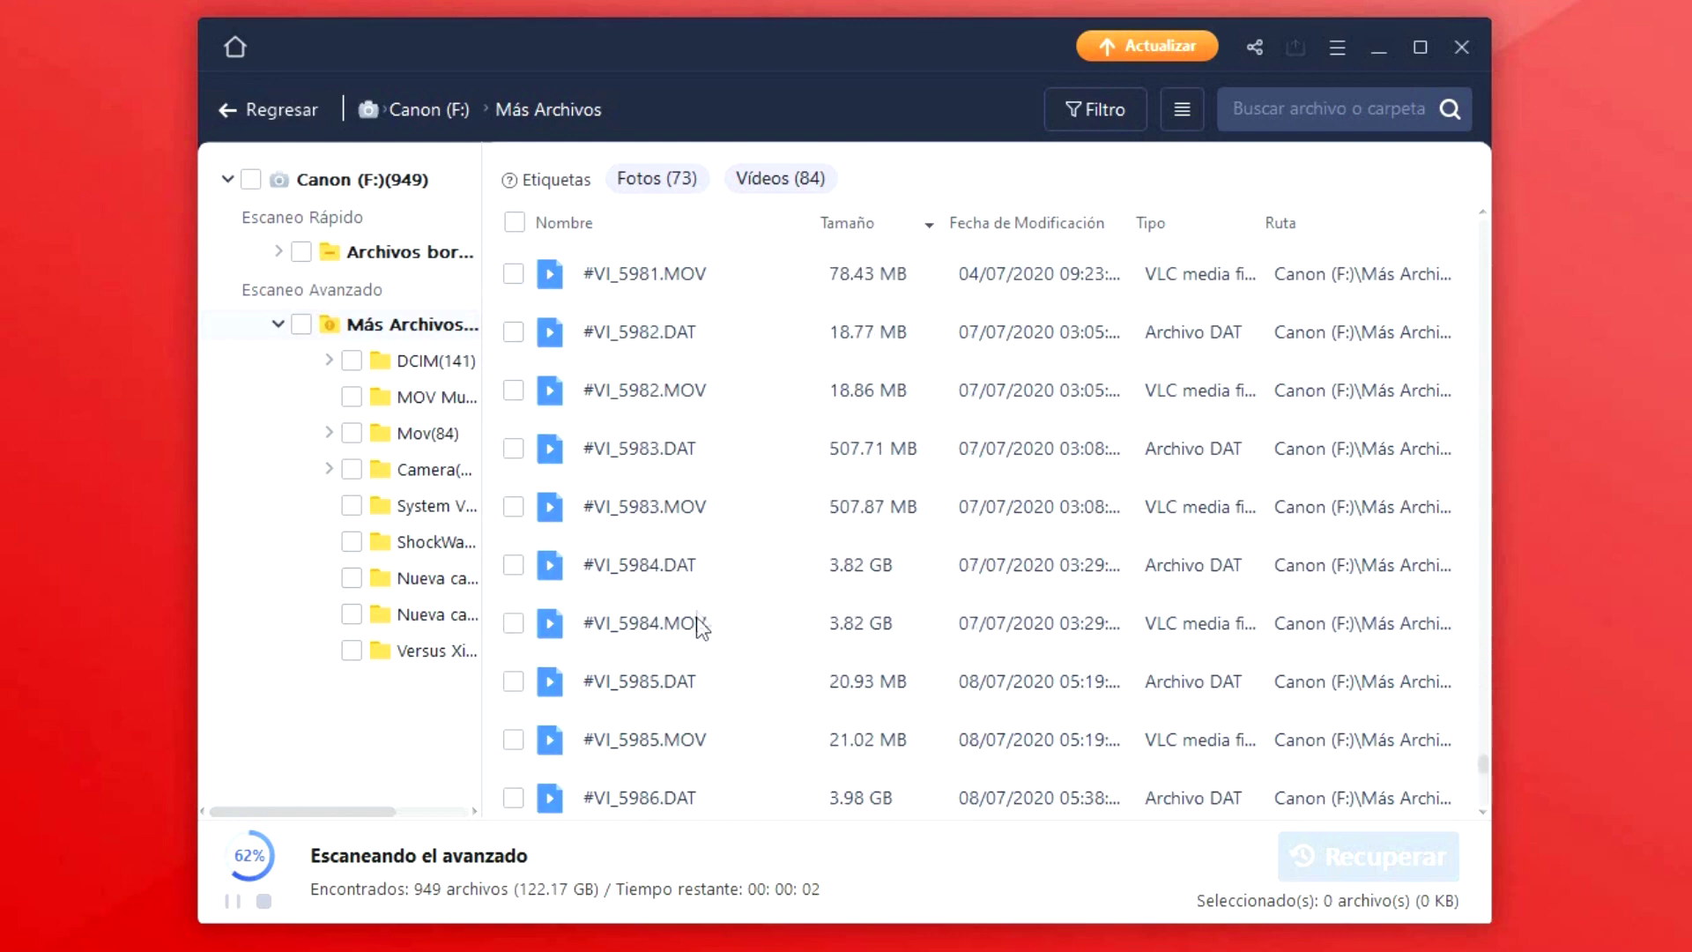
scroll(700, 608, "up", 15)
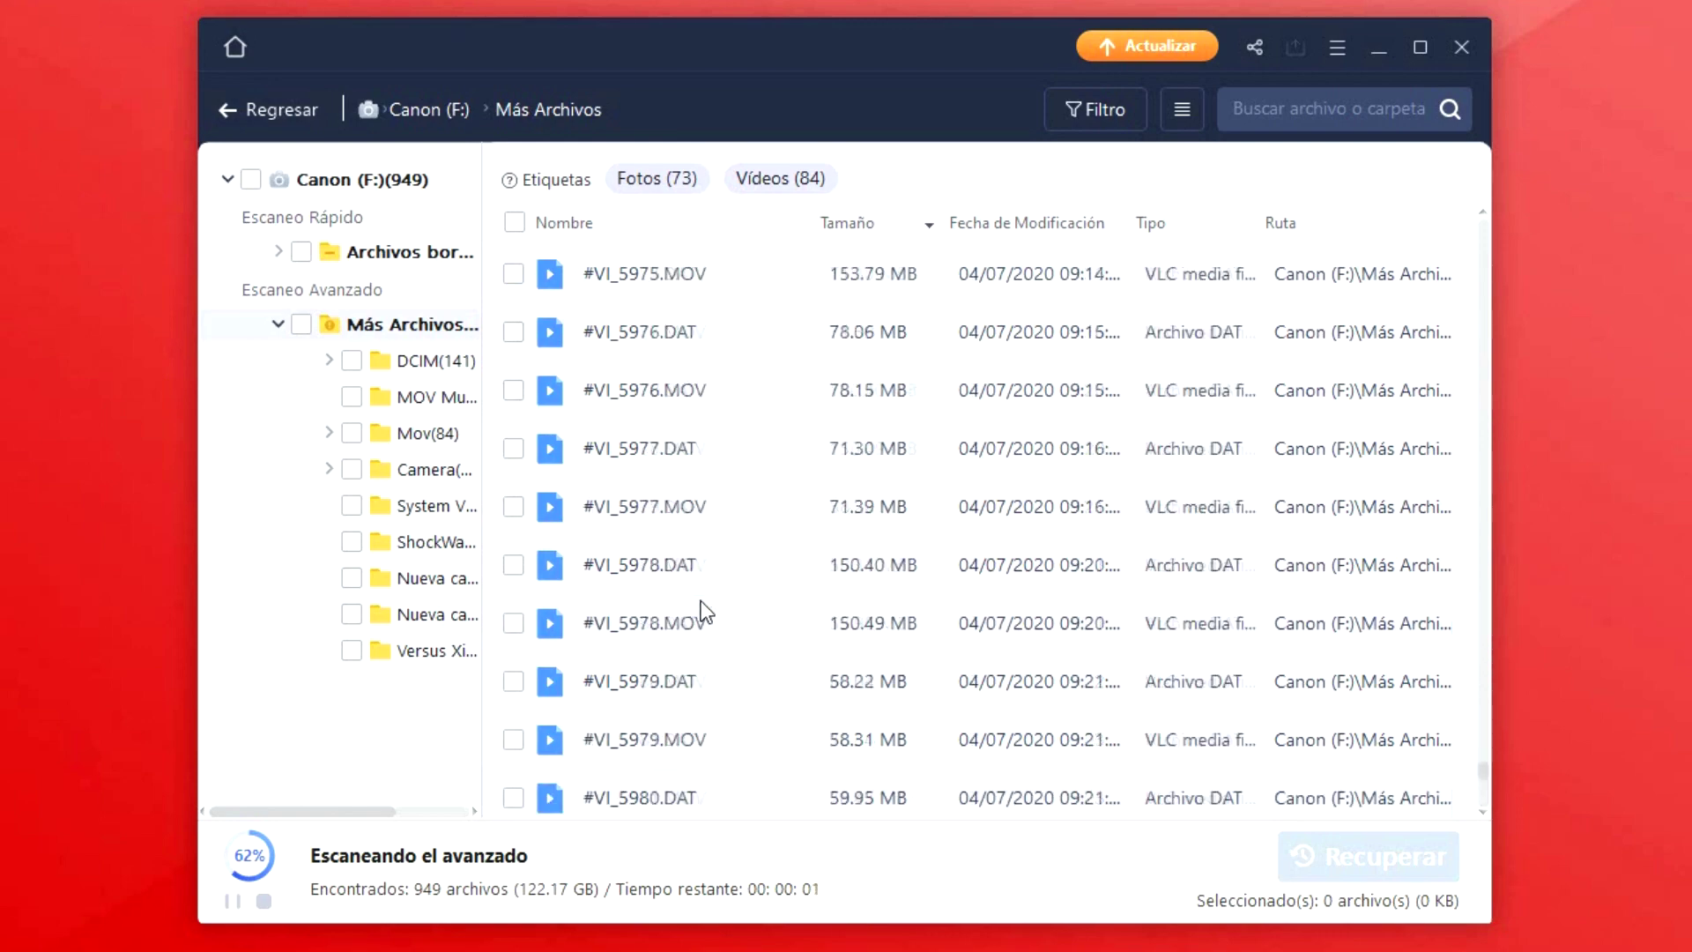
scroll(705, 612, "up", 12)
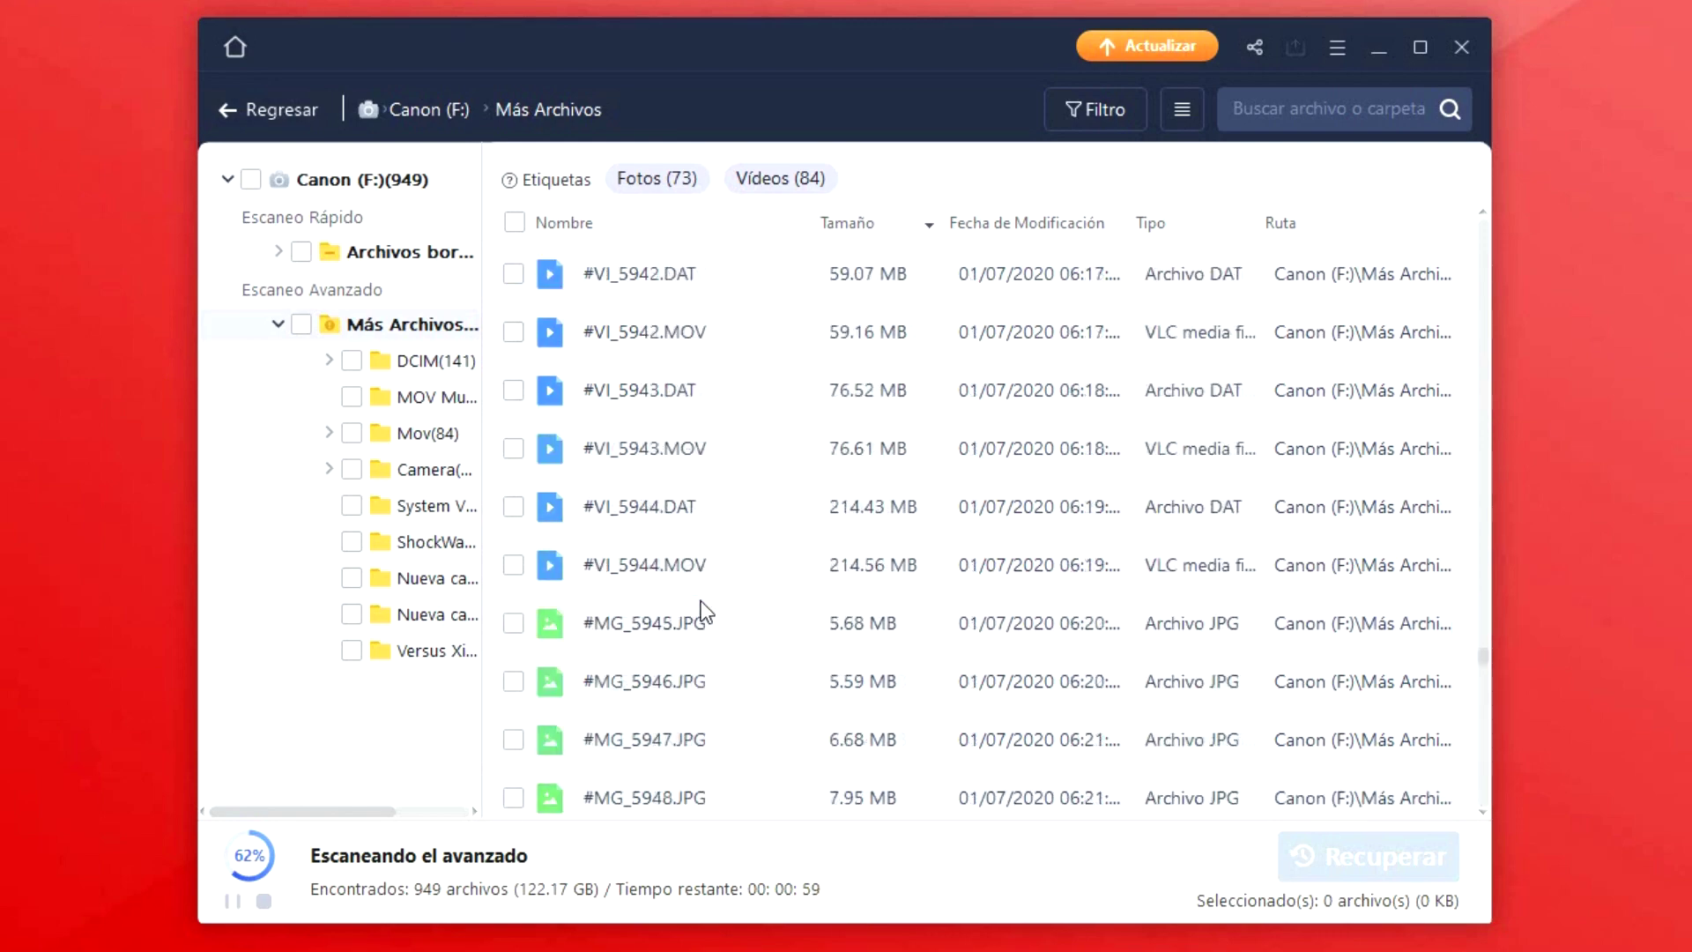
scroll(705, 612, "up", 12)
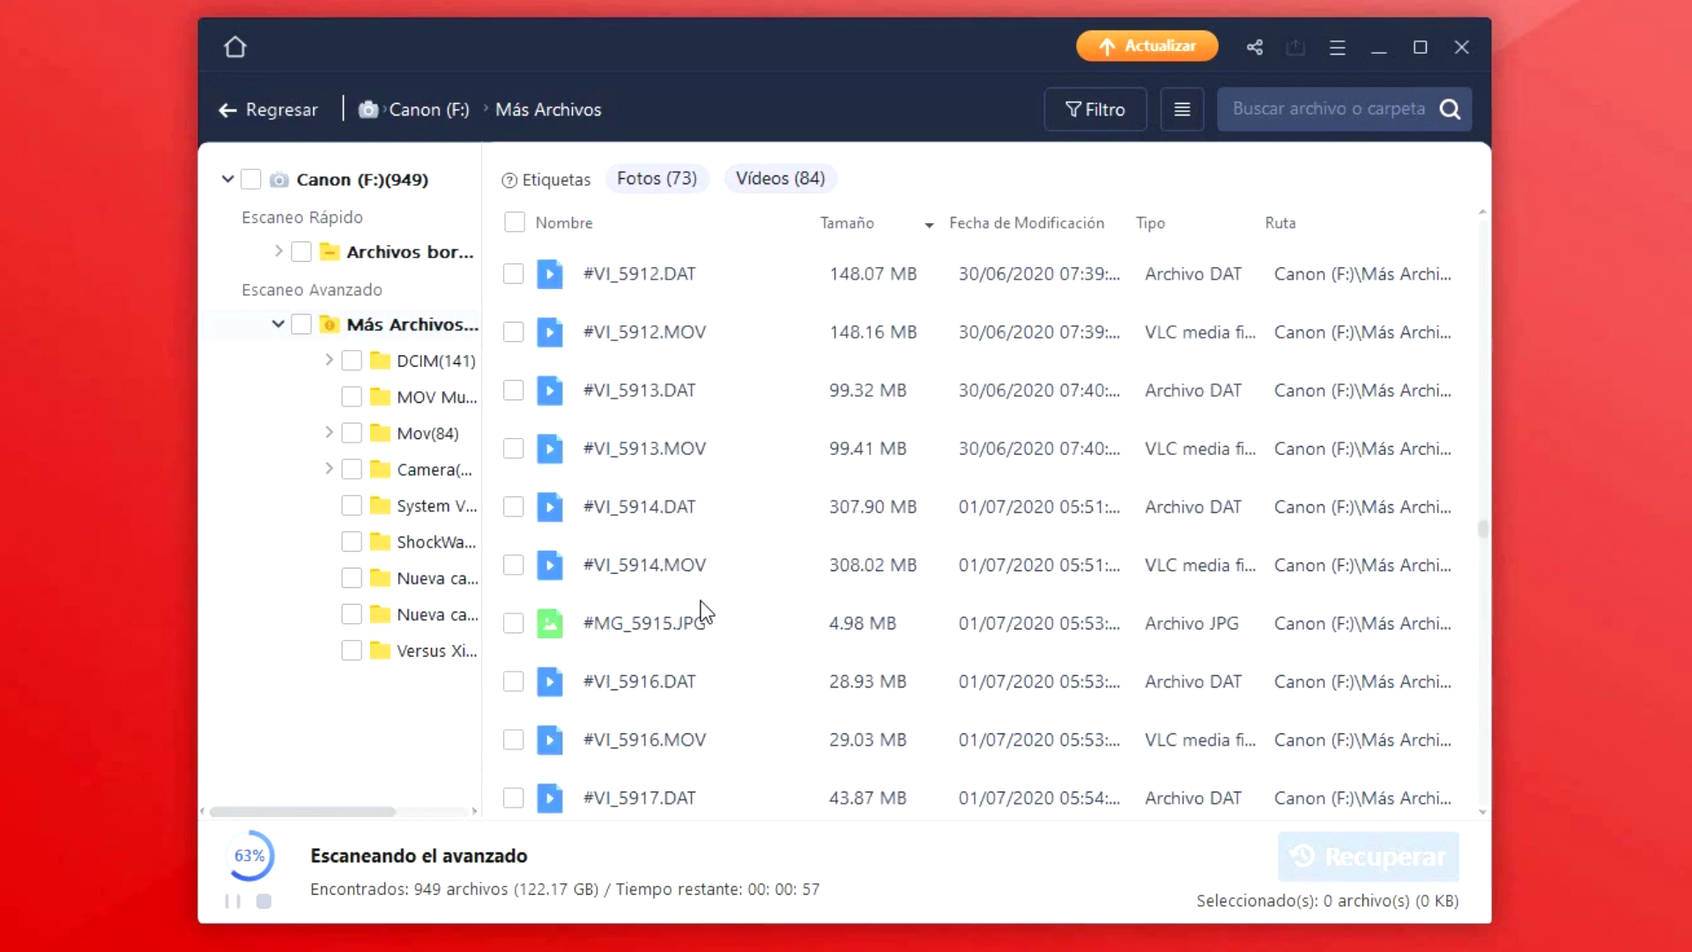
scroll(702, 608, "up", 6)
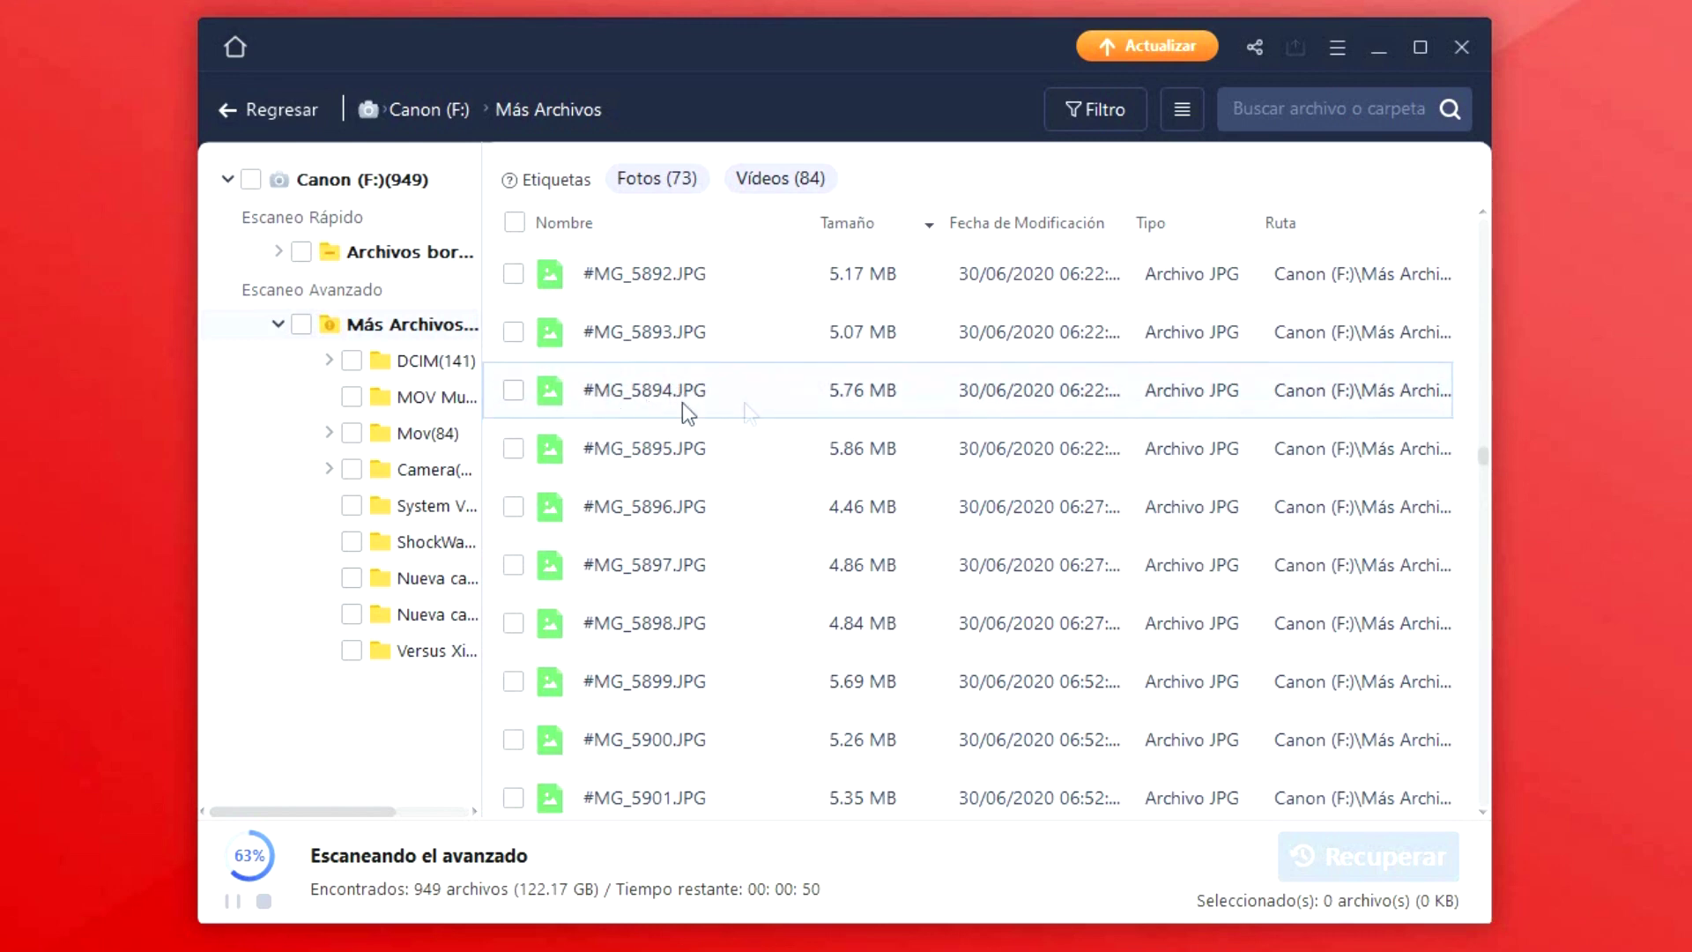
scroll(648, 494, "up", 6)
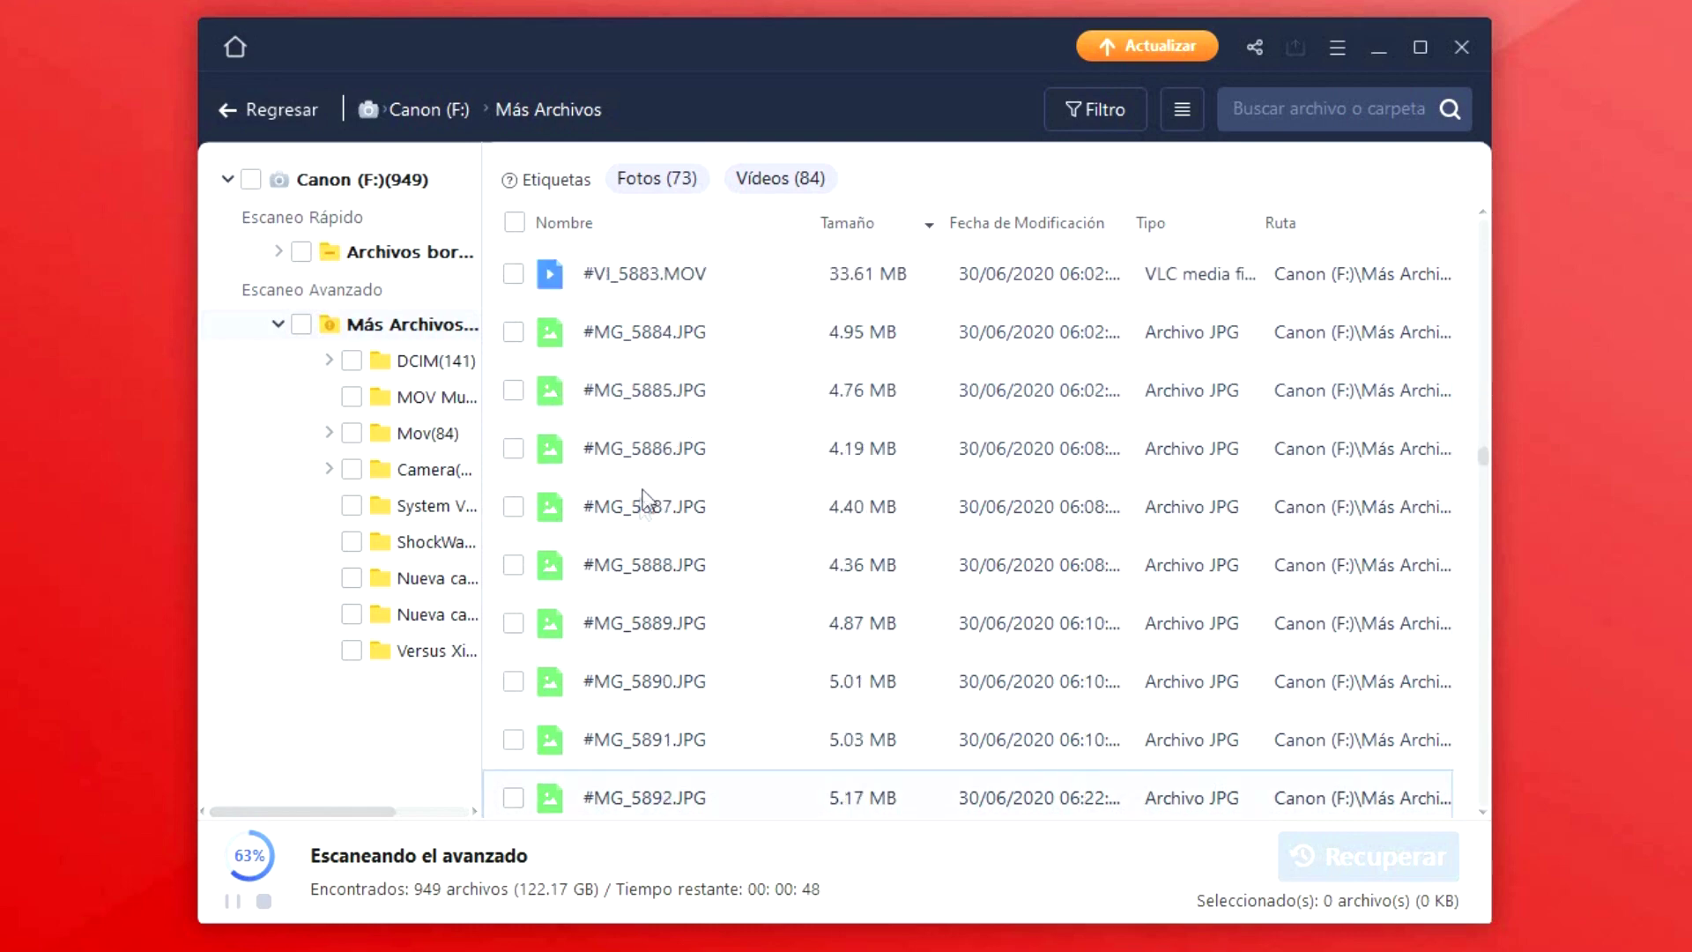
scroll(641, 555, "up", 18)
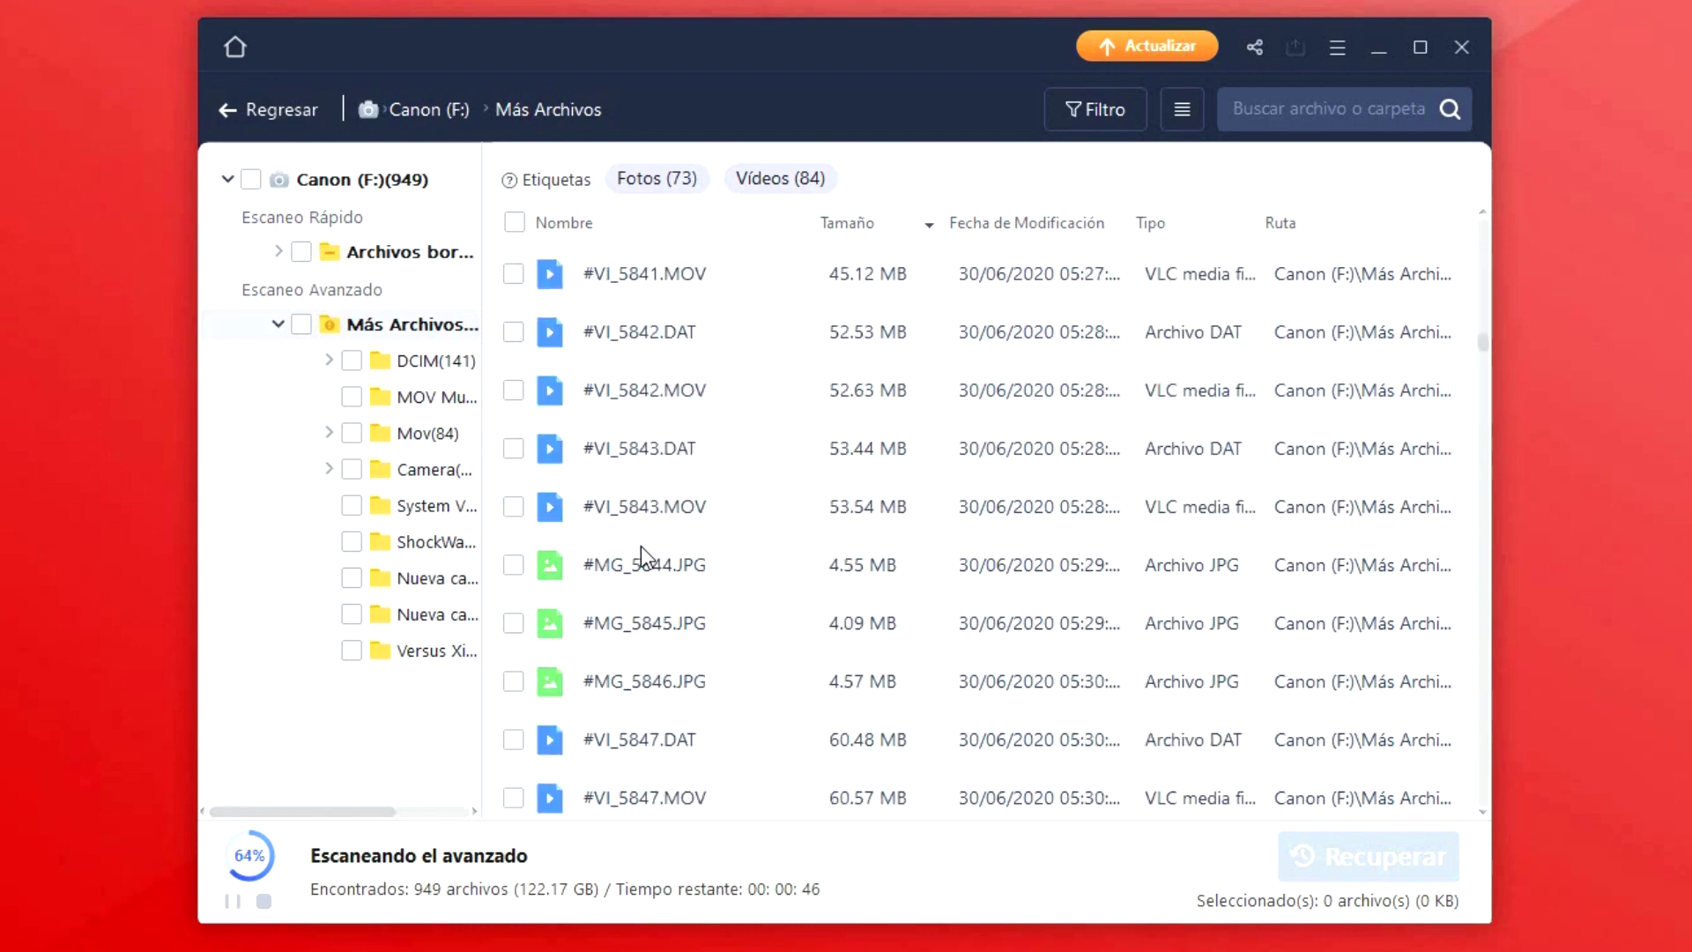
scroll(641, 547, "up", 6)
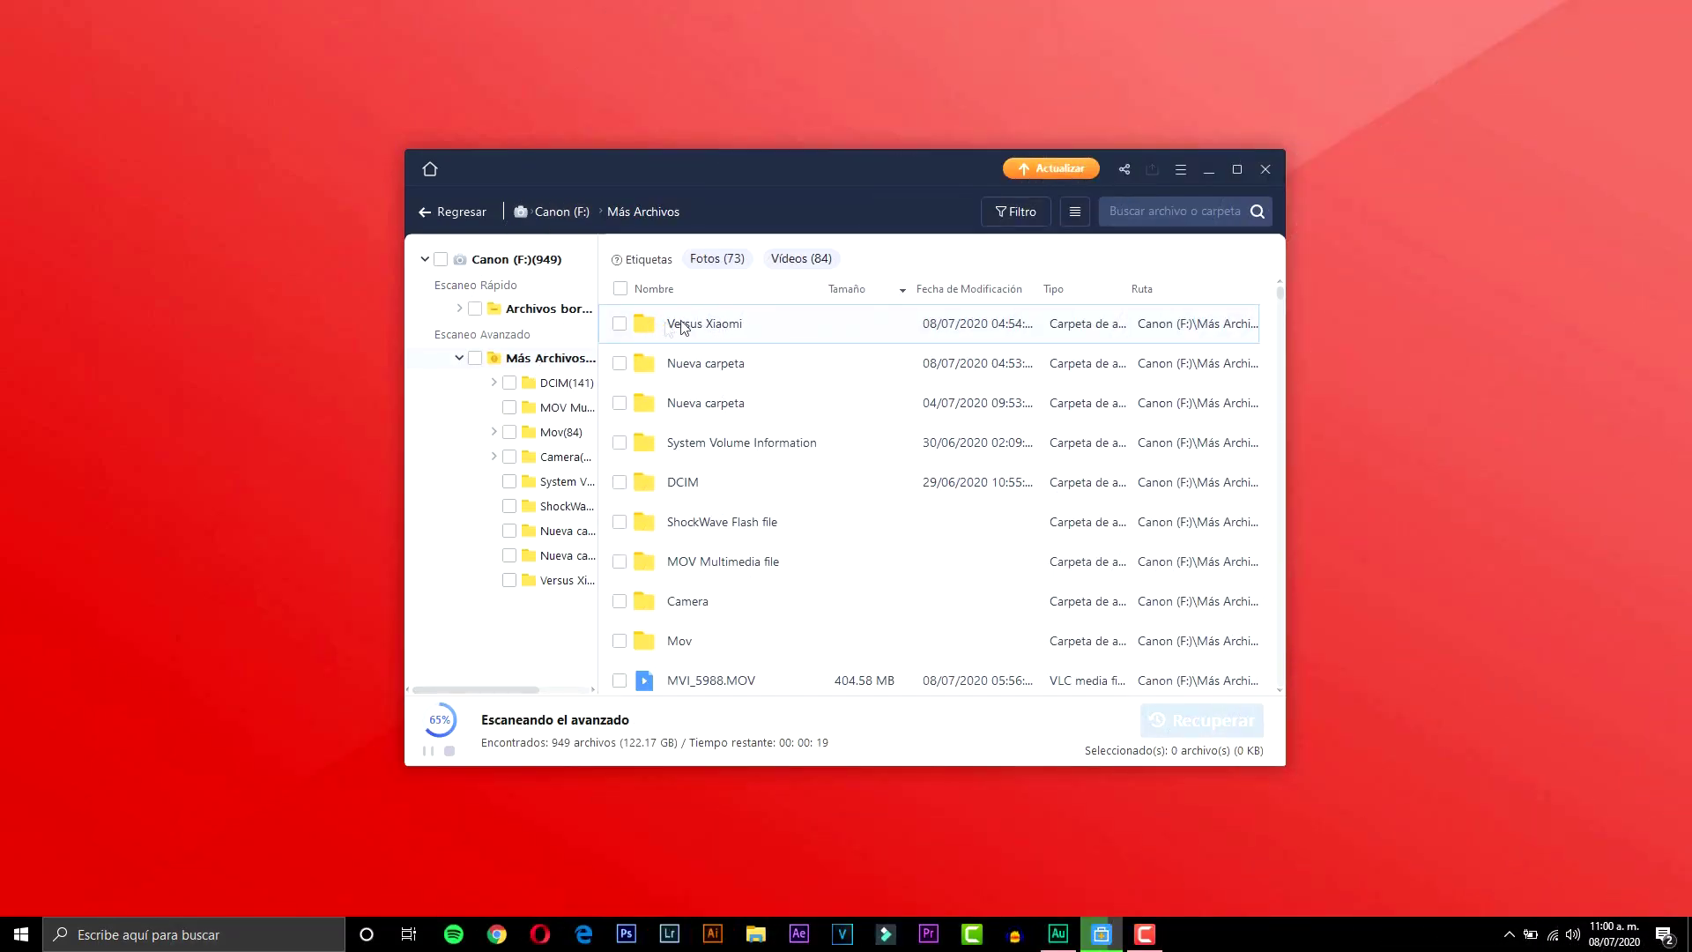
Recover MVI_5983.MOV from the Versus Xiaomi folder, saving it to Escritorio.
double_click(701, 327)
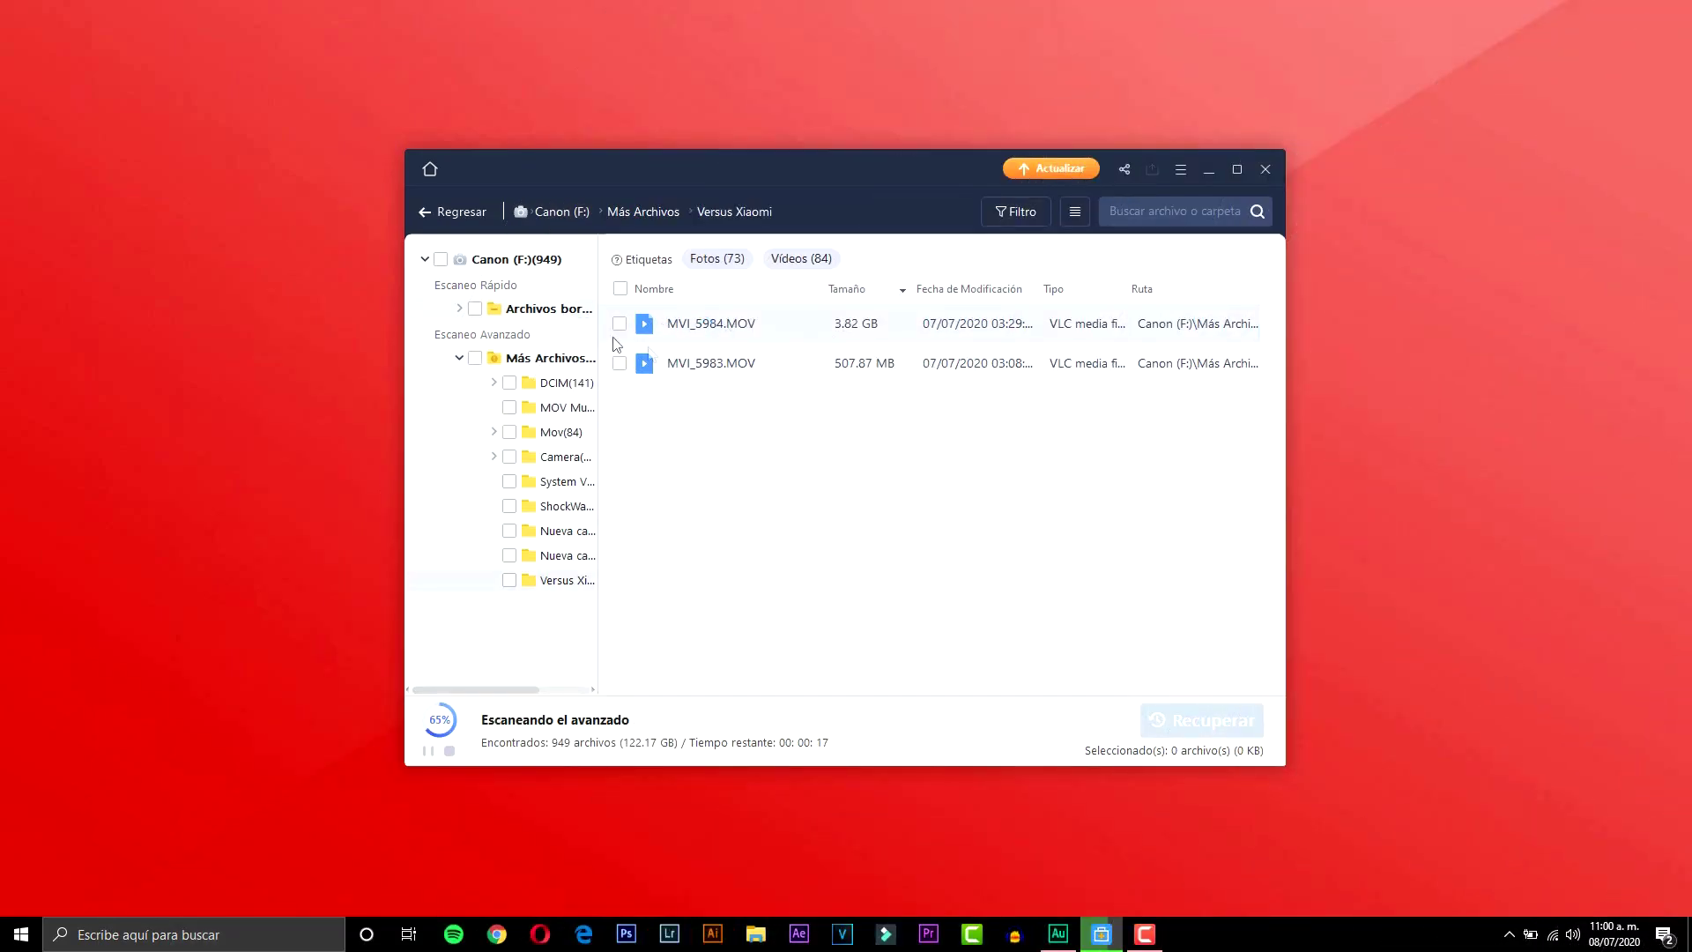
left_click(620, 363)
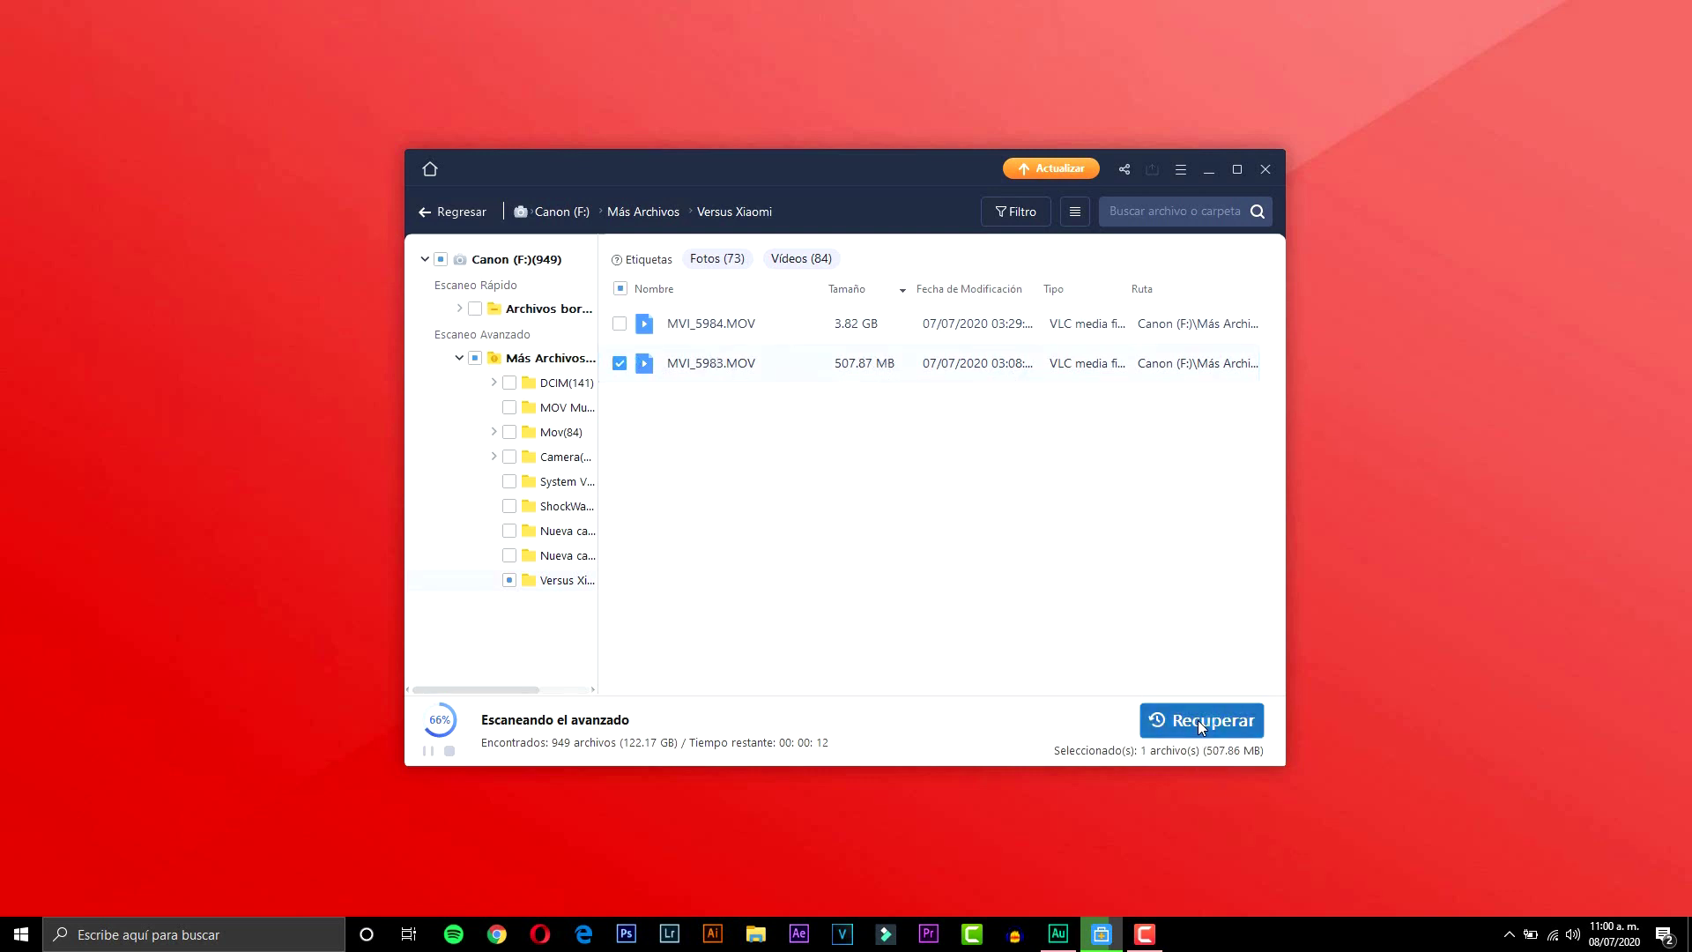
left_click(1201, 720)
left_click(763, 377)
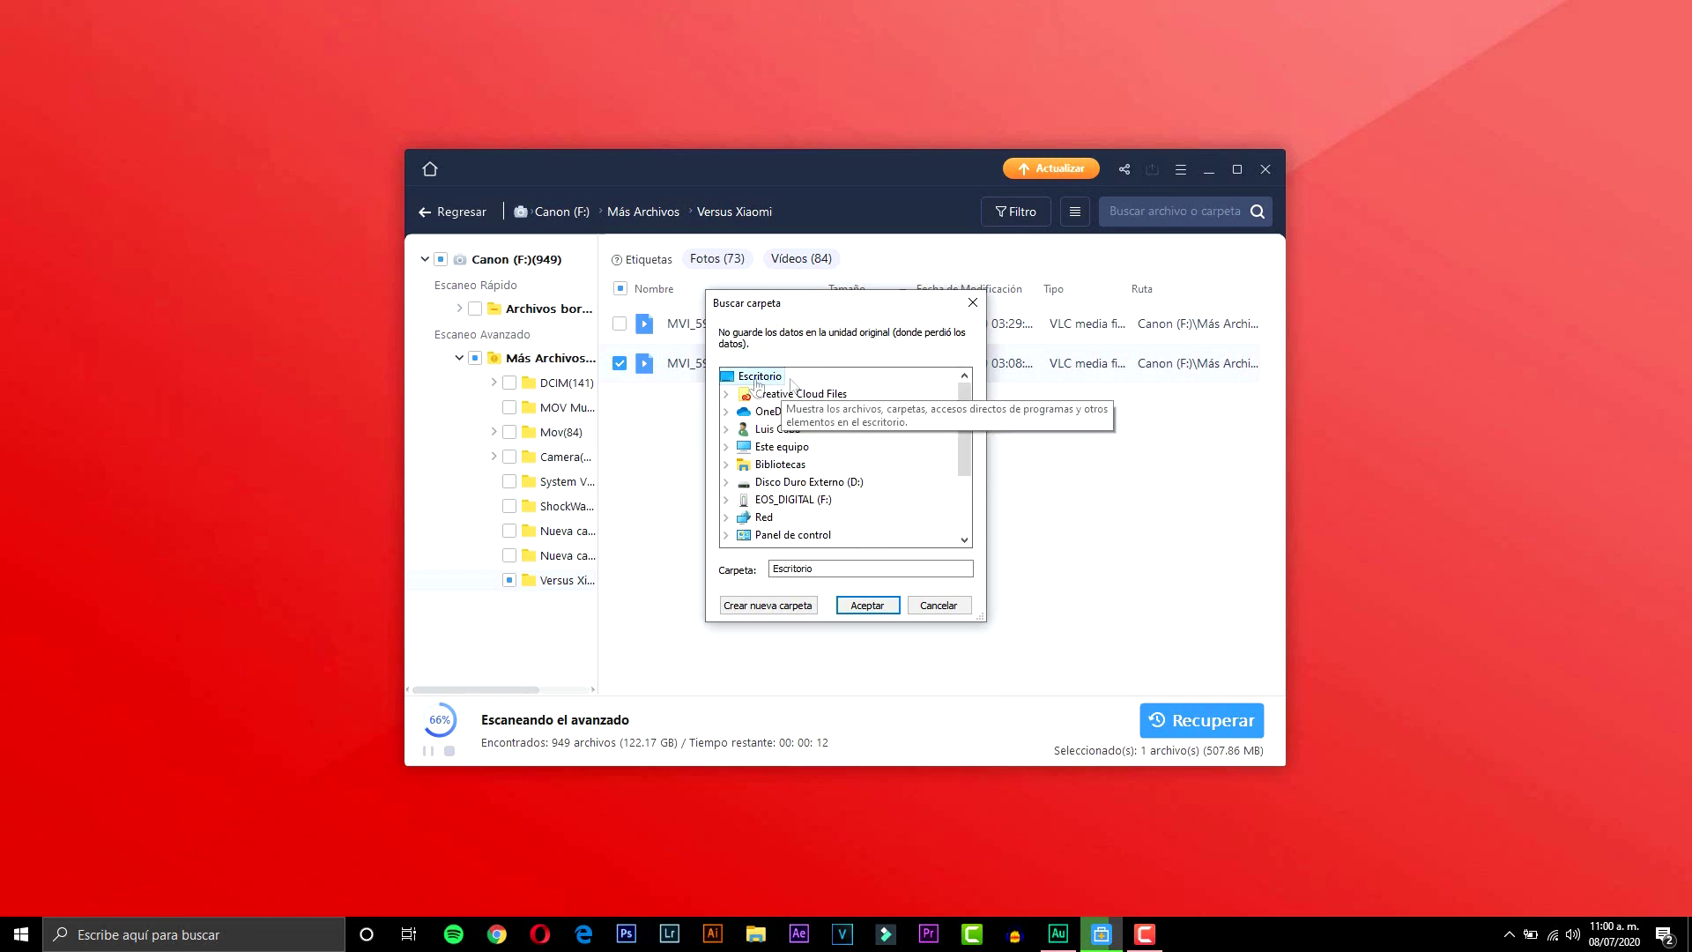
left_click(869, 604)
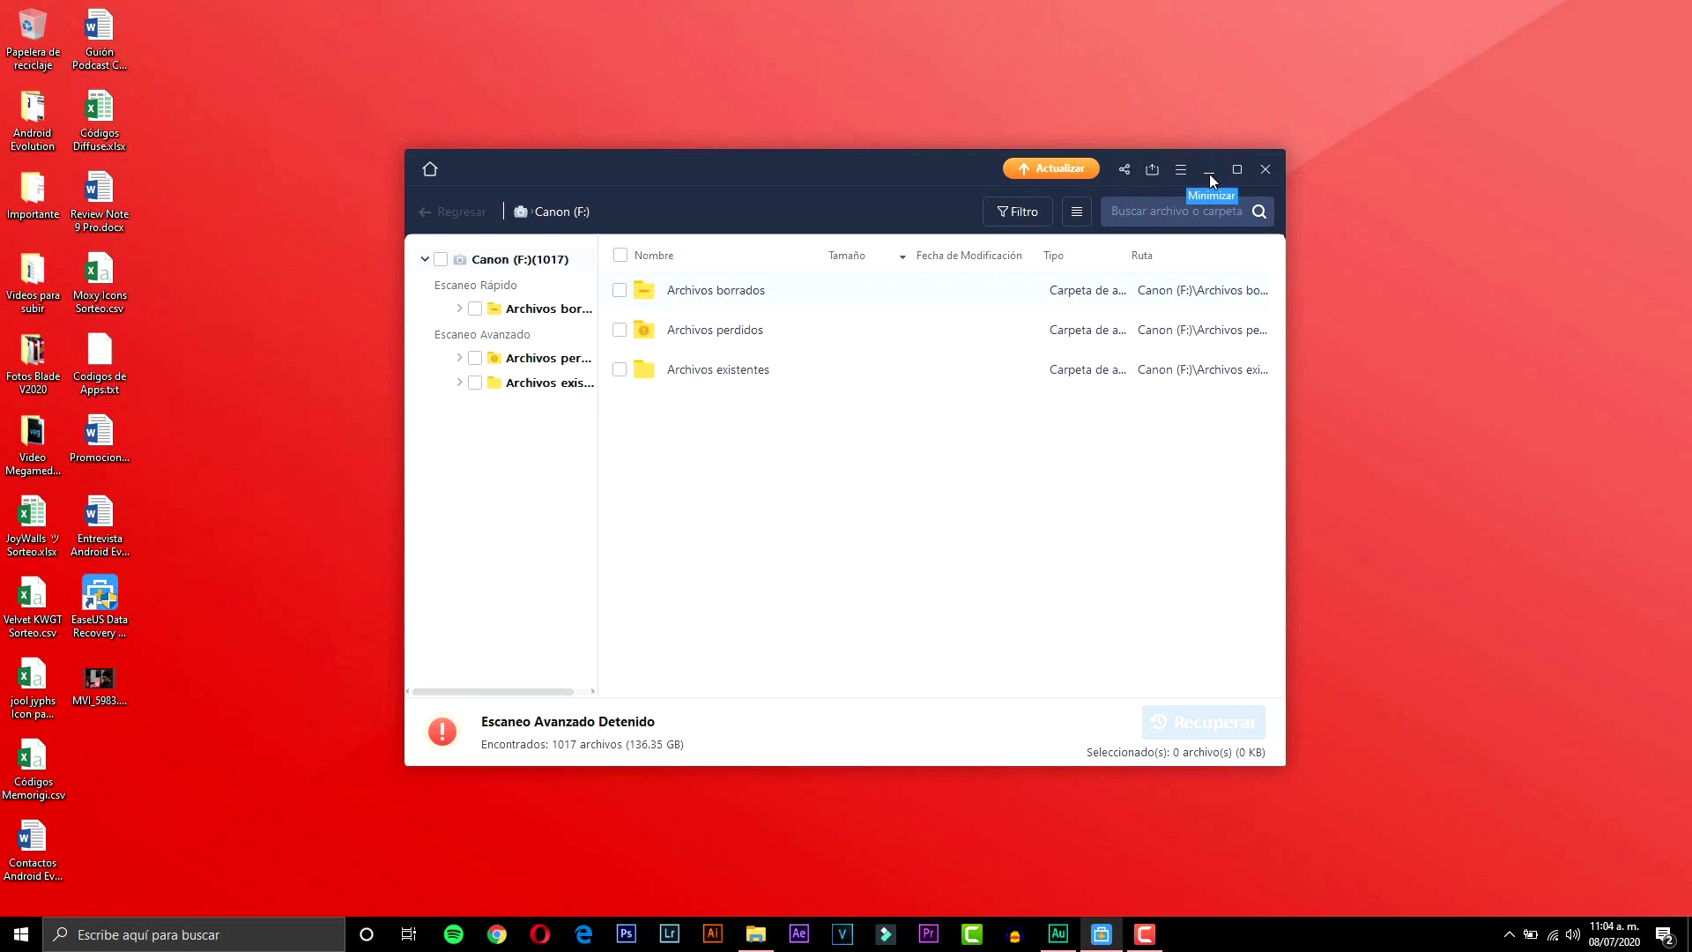
Minimize the recovery window and move the recovered MVI_5983.MOV file to the upper middle of the desktop.
left_click(1209, 171)
left_click_drag(99, 680, 768, 379)
left_click_drag(874, 212, 589, 577)
Play MVI_5983.MOV in VLC with the volume lowered to 0%, check two points up to about 1:52, and close the player.
double_click(773, 357)
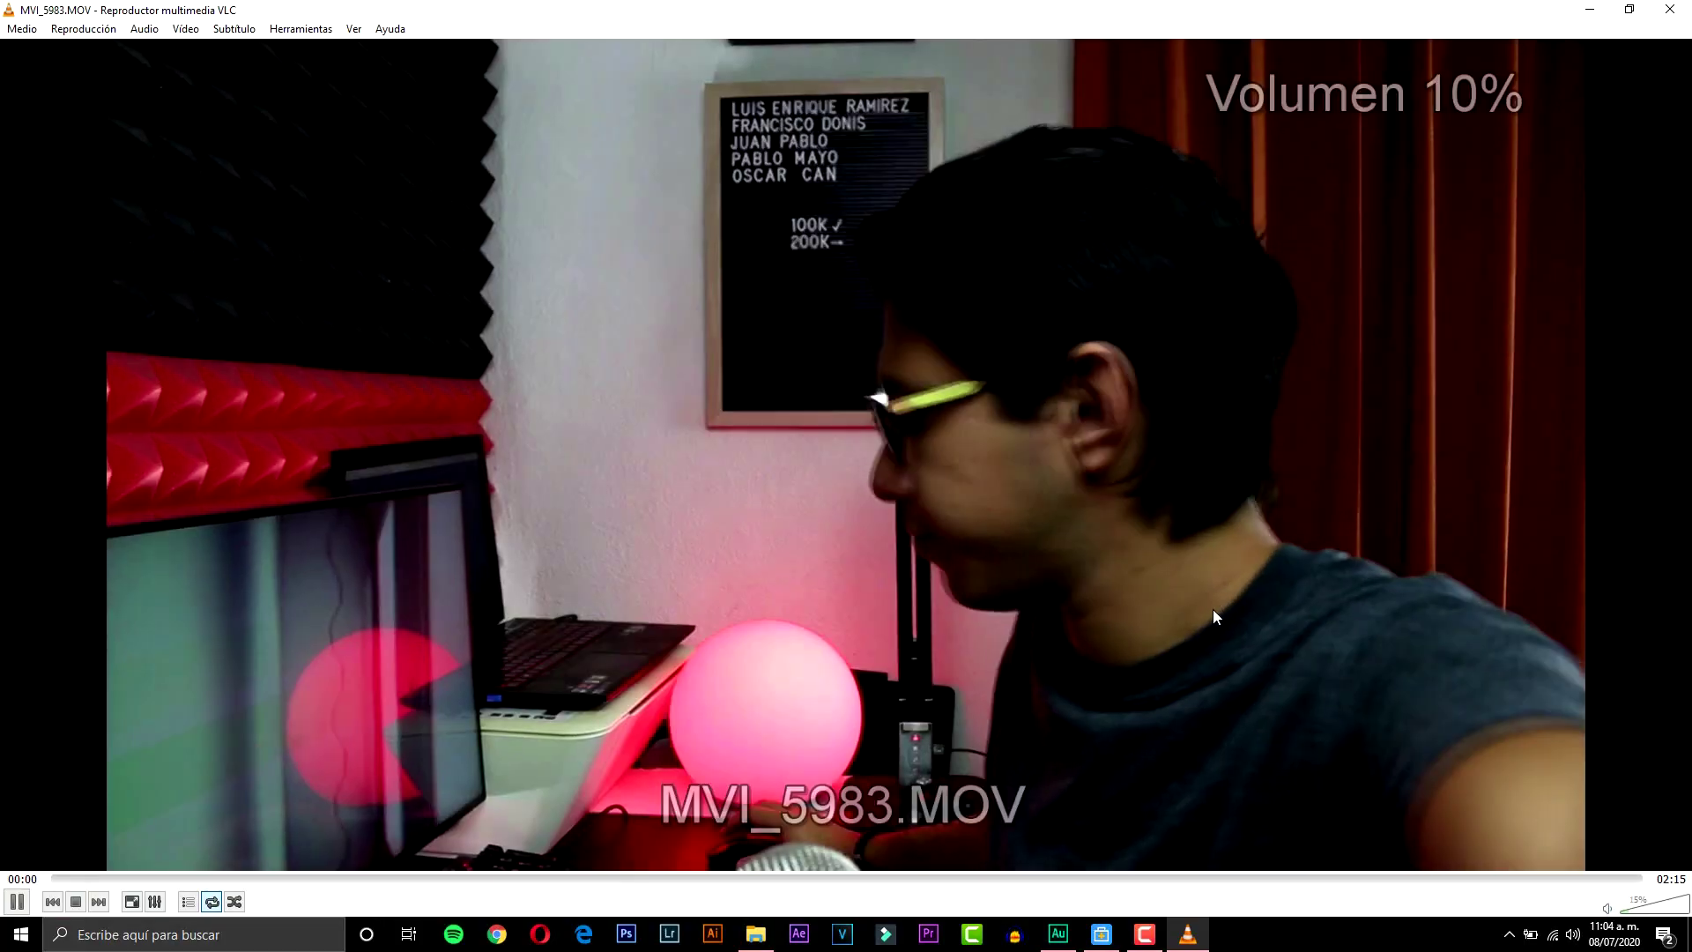
scroll(1212, 610, "down", 2)
left_click(611, 877)
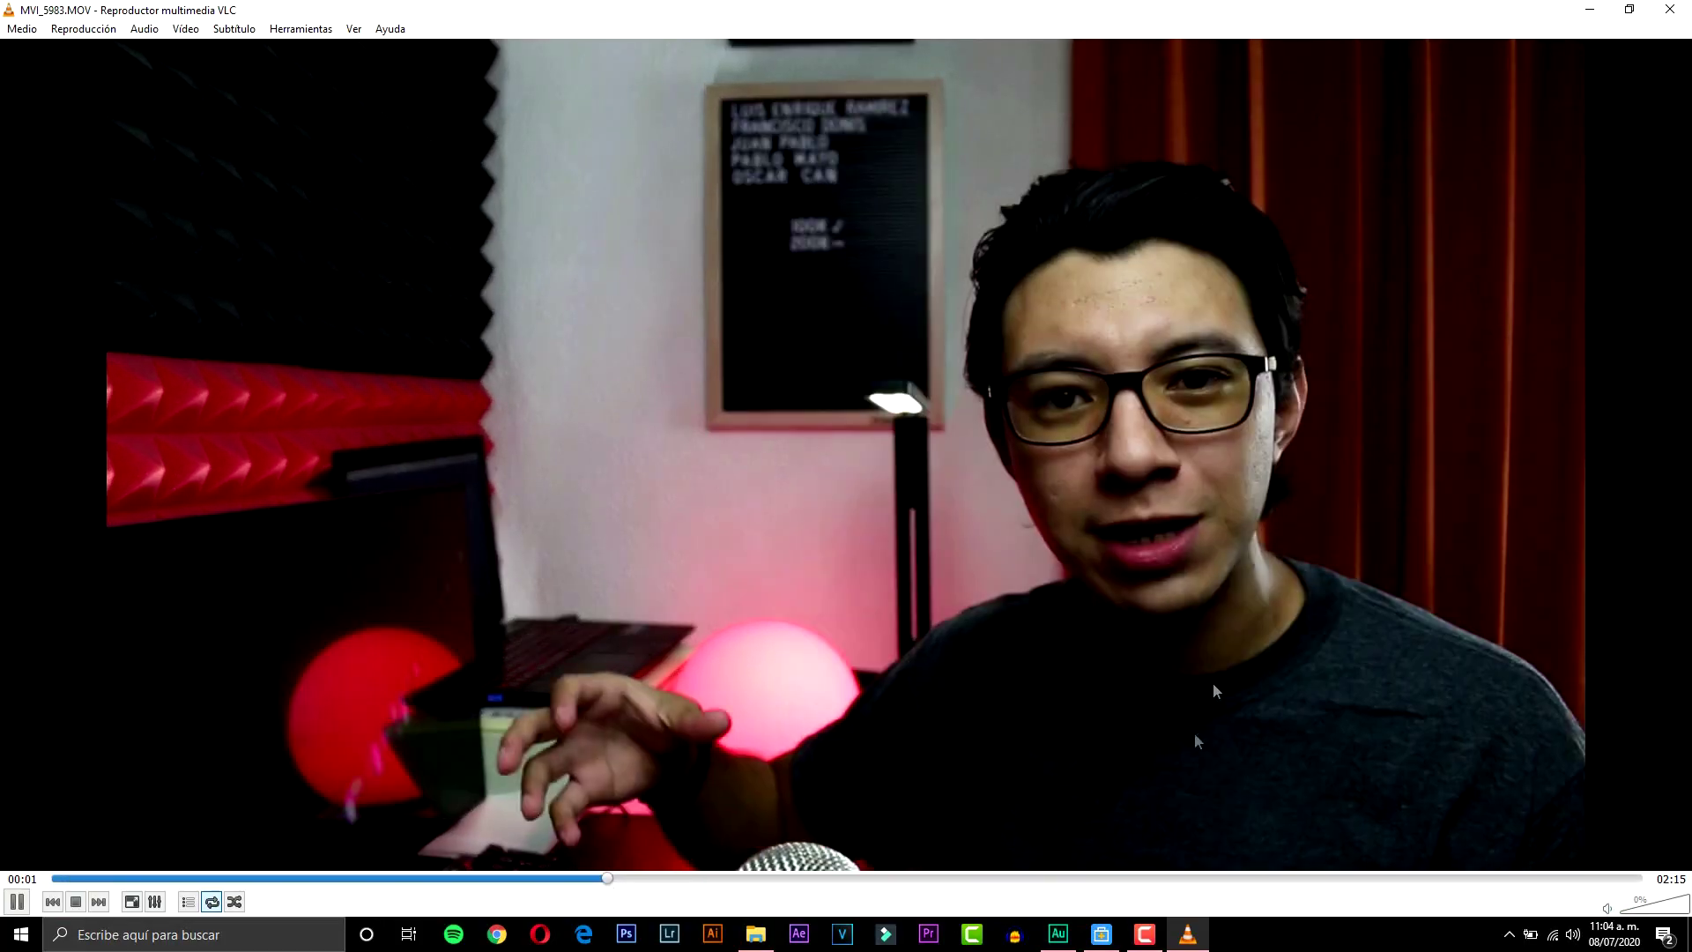
left_click(1361, 878)
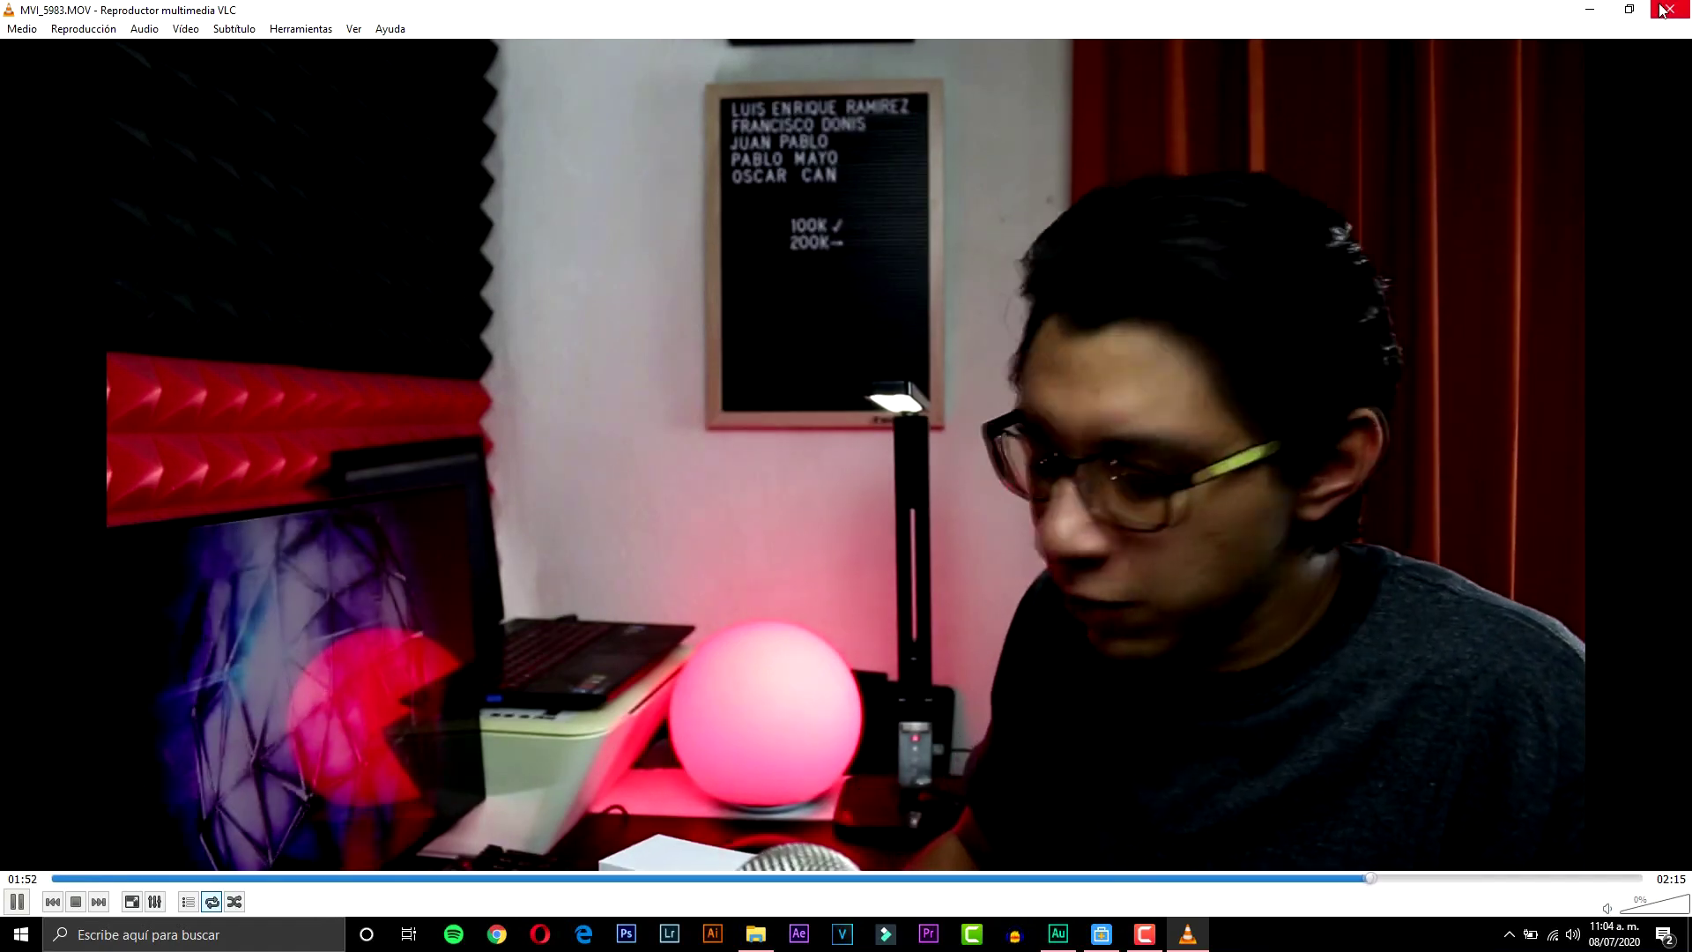
left_click(1670, 10)
Check the general properties of the MVI_5983.MOV file on the desktop and close them.
left_click_drag(669, 215, 943, 553)
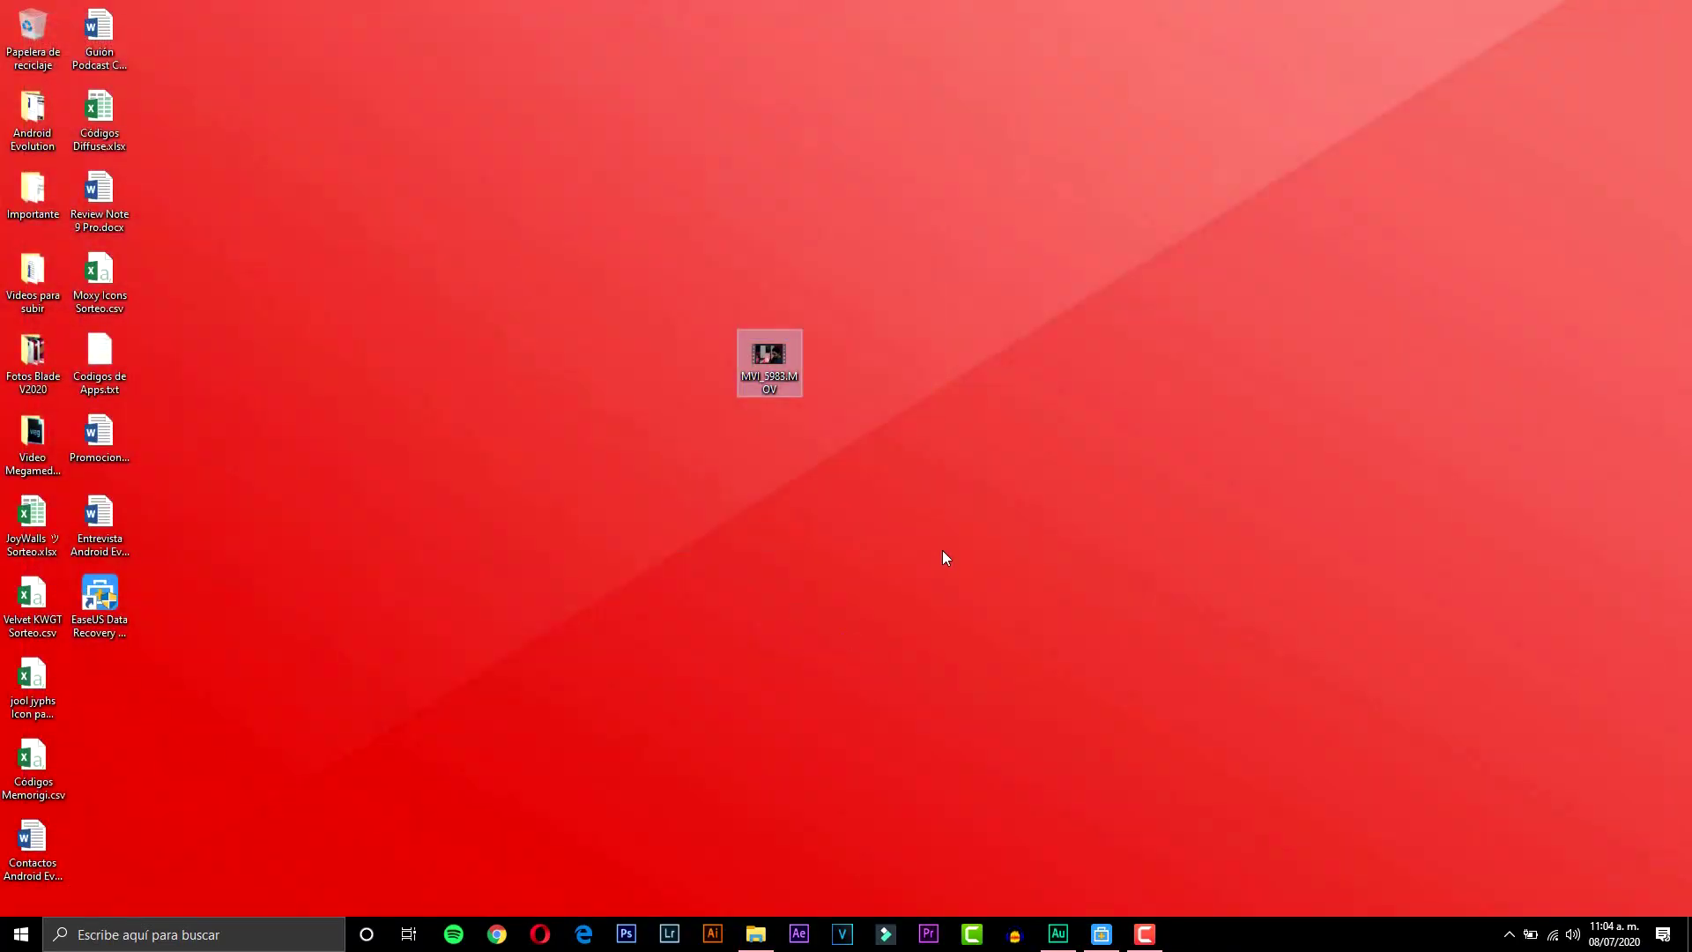
key("shift+F10")
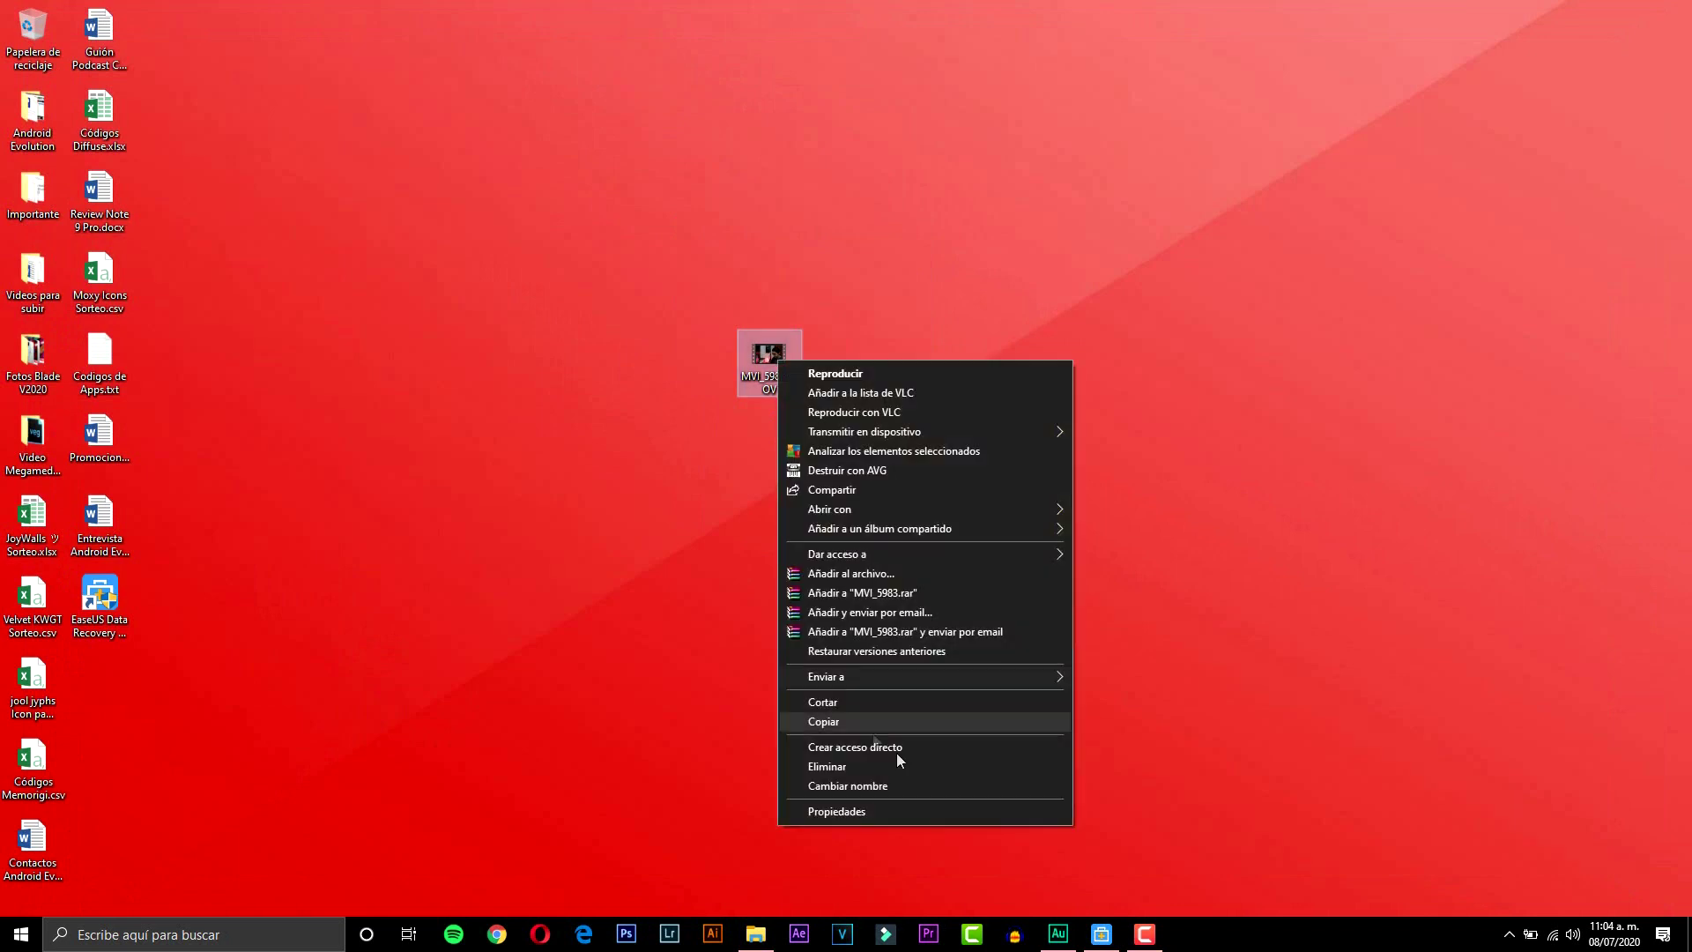
left_click(895, 808)
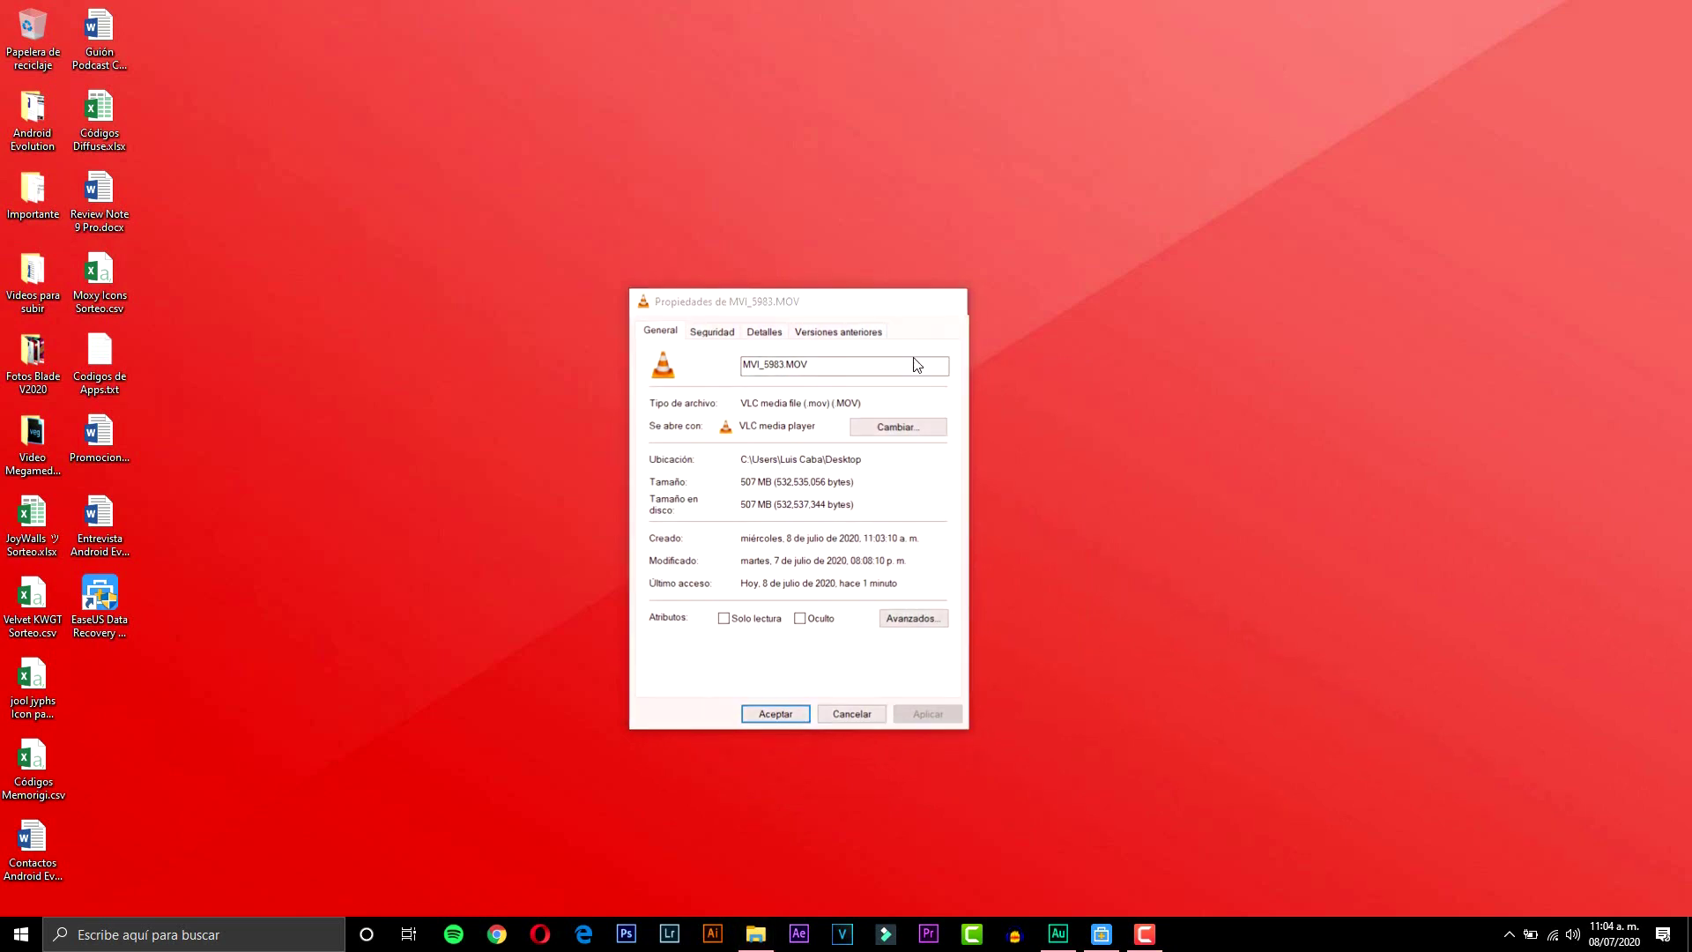
left_click(953, 300)
Replay MVI_5983.MOV, skipping through to its end at 02:15, and return to EaseUS Data Recovery Wizard.
key("Return")
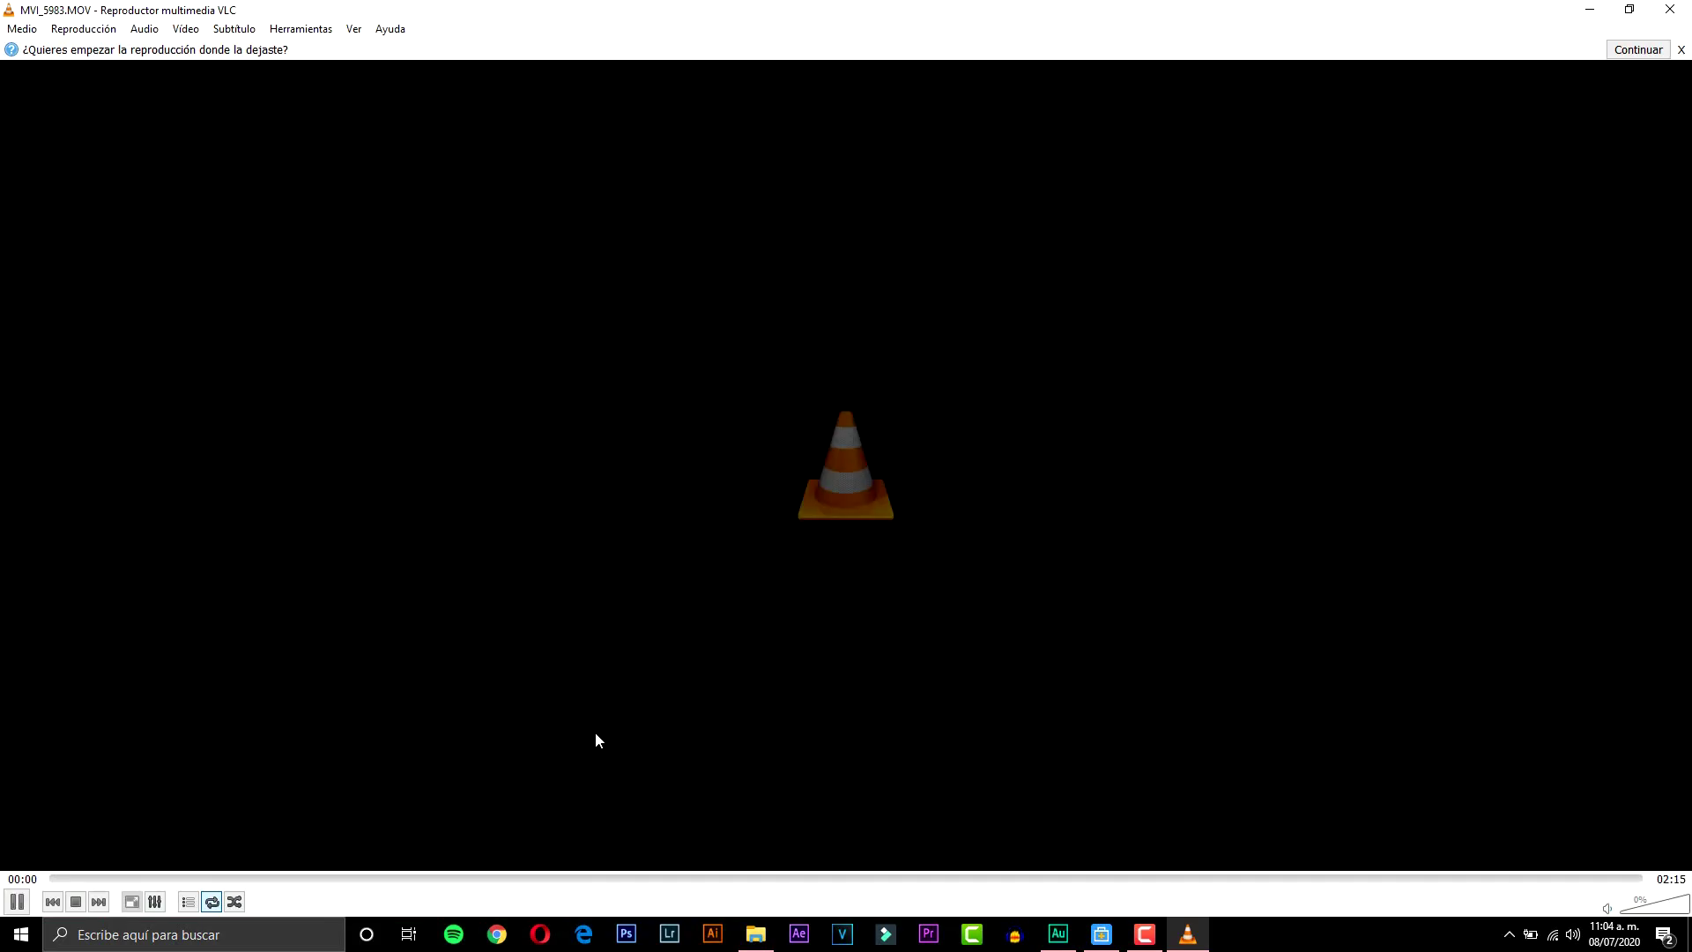
left_click(592, 879)
left_click_drag(1244, 880, 1644, 883)
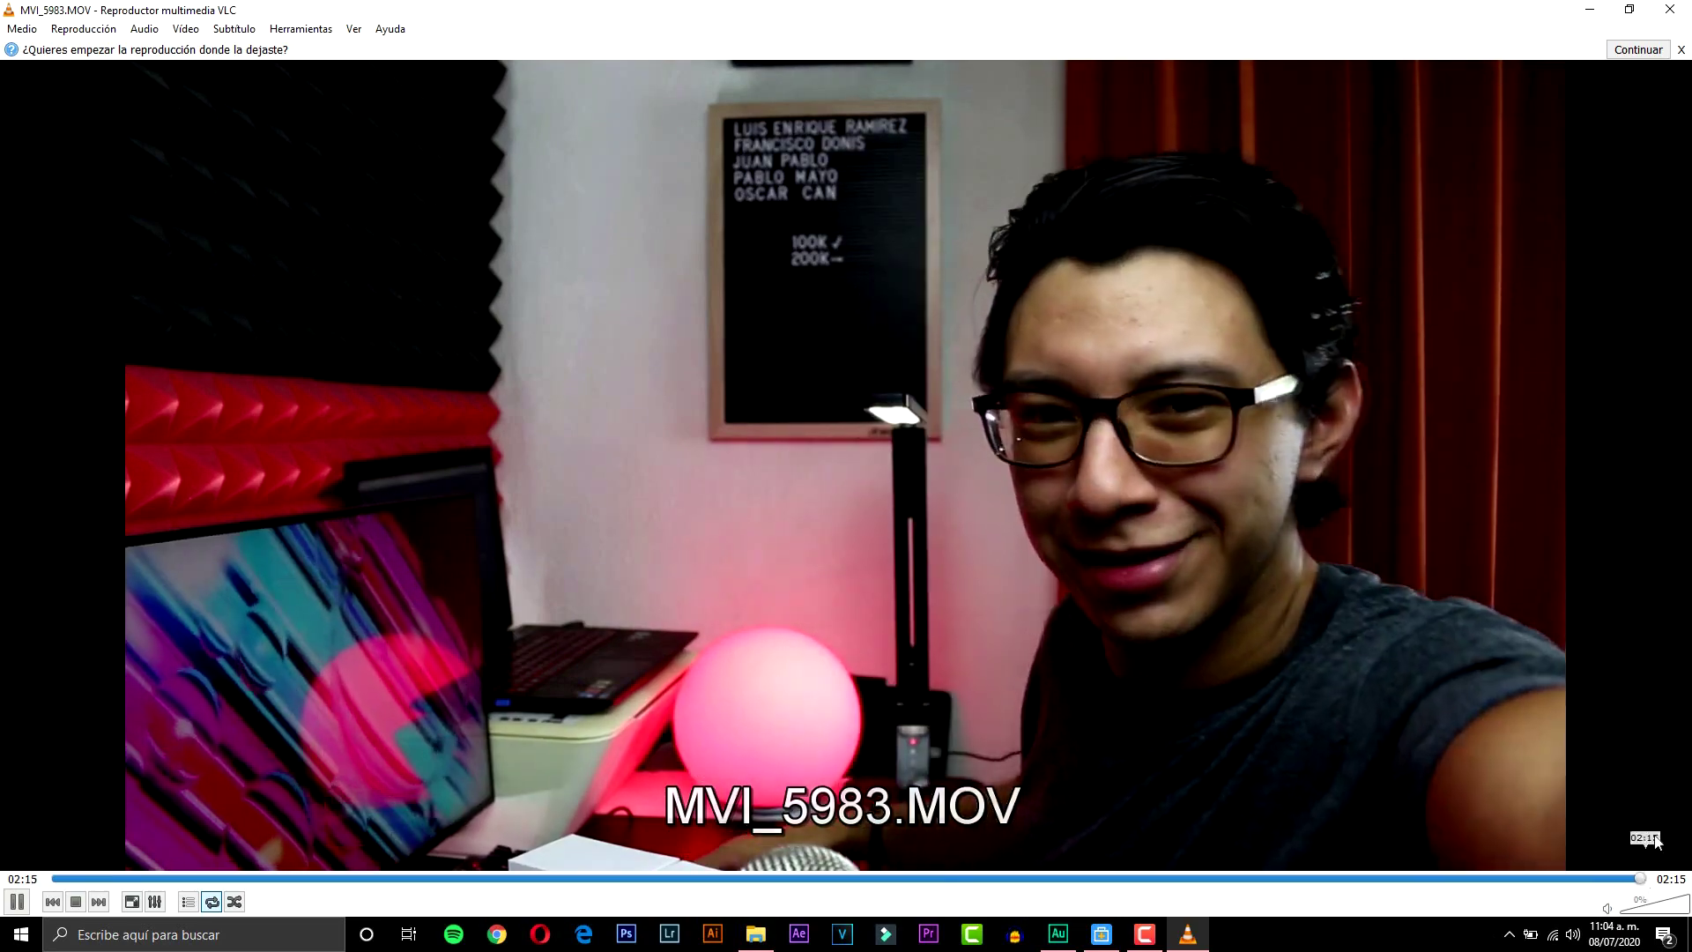
left_click(1668, 8)
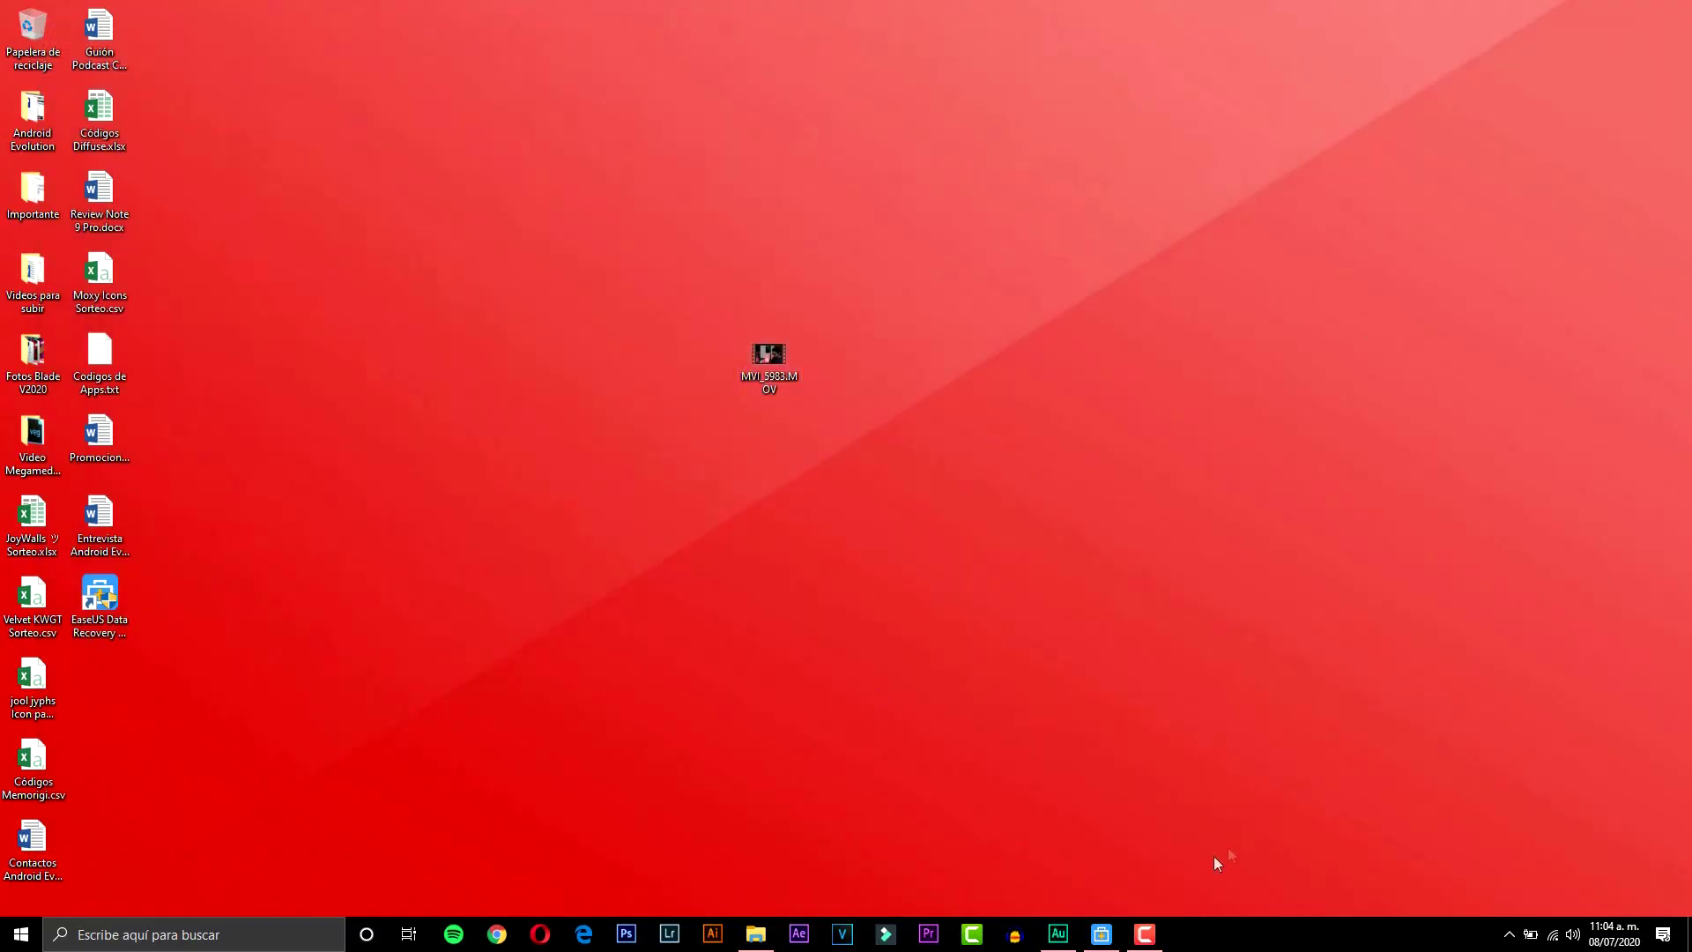
left_click(1101, 934)
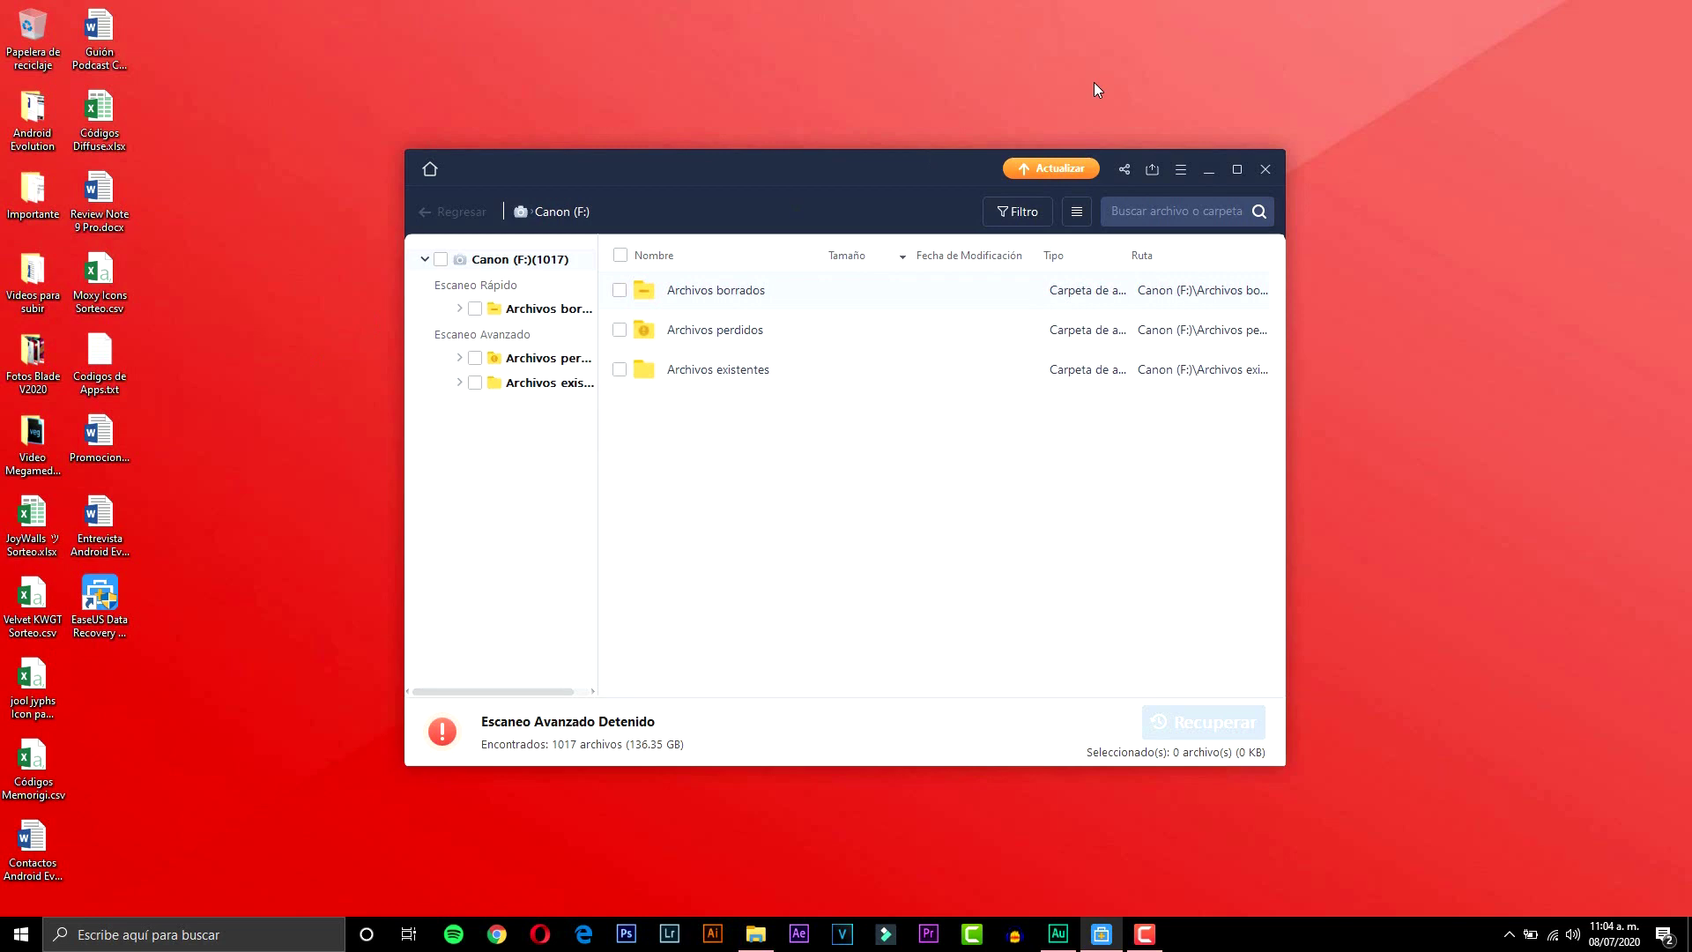